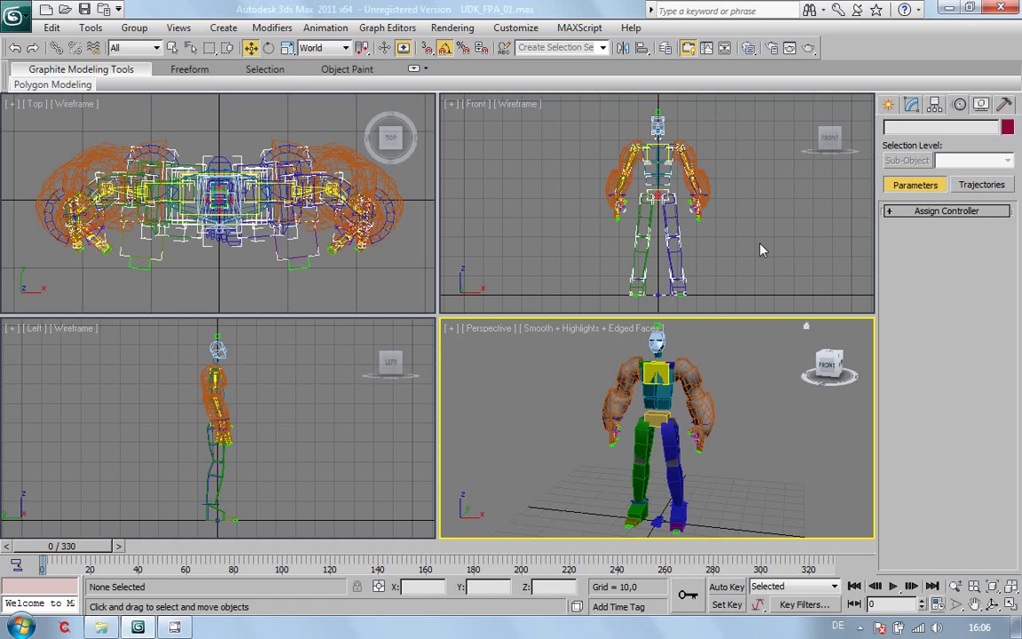
Step: Select the Bip01 root node from the scene object list and recall it with the named selection set "bip"
click(661, 202)
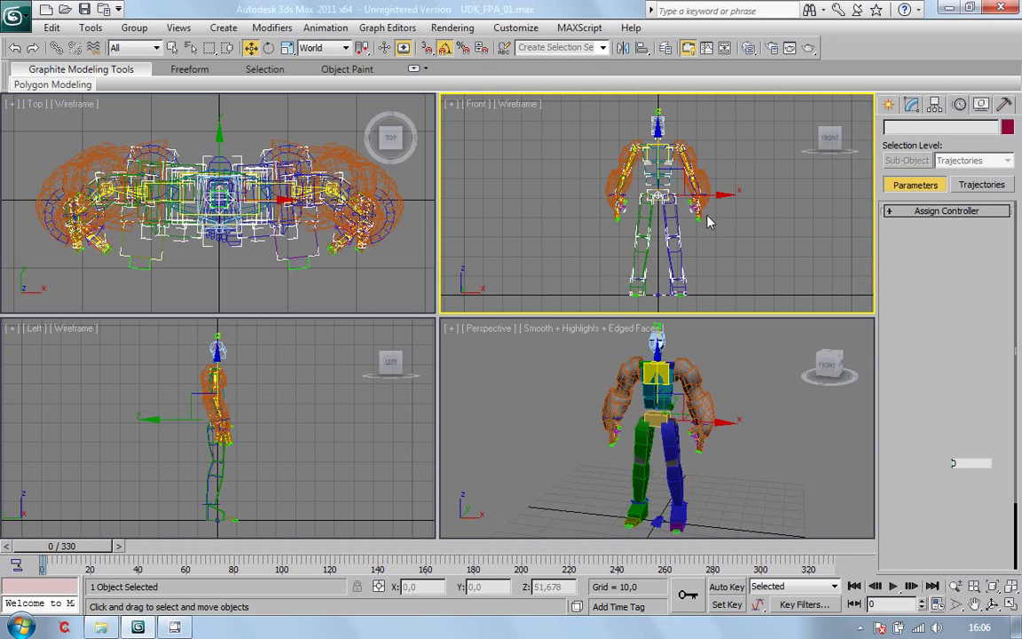
click(190, 49)
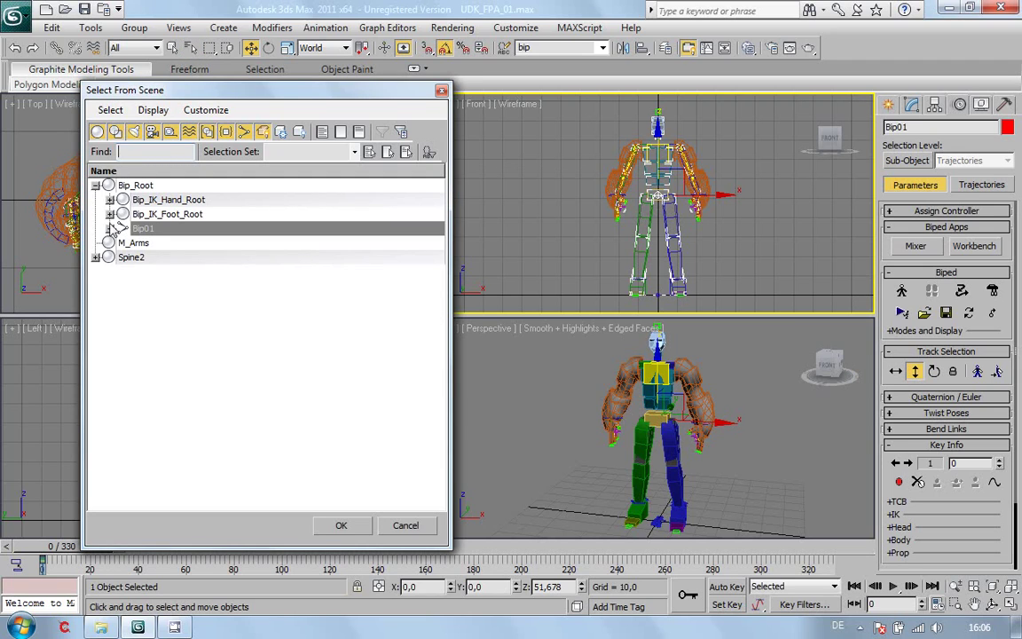
click(109, 228)
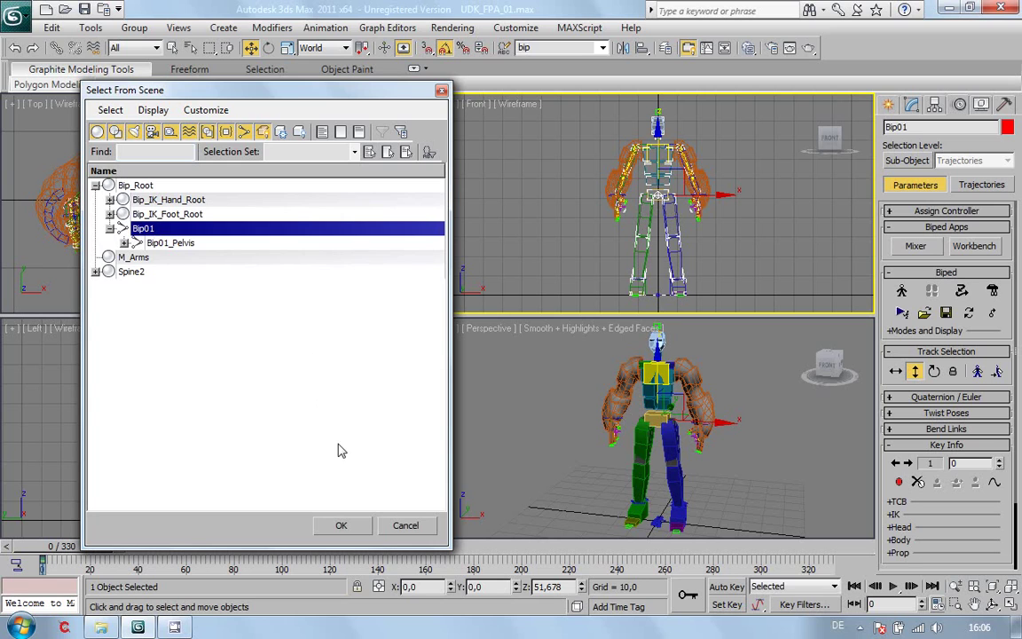
click(359, 526)
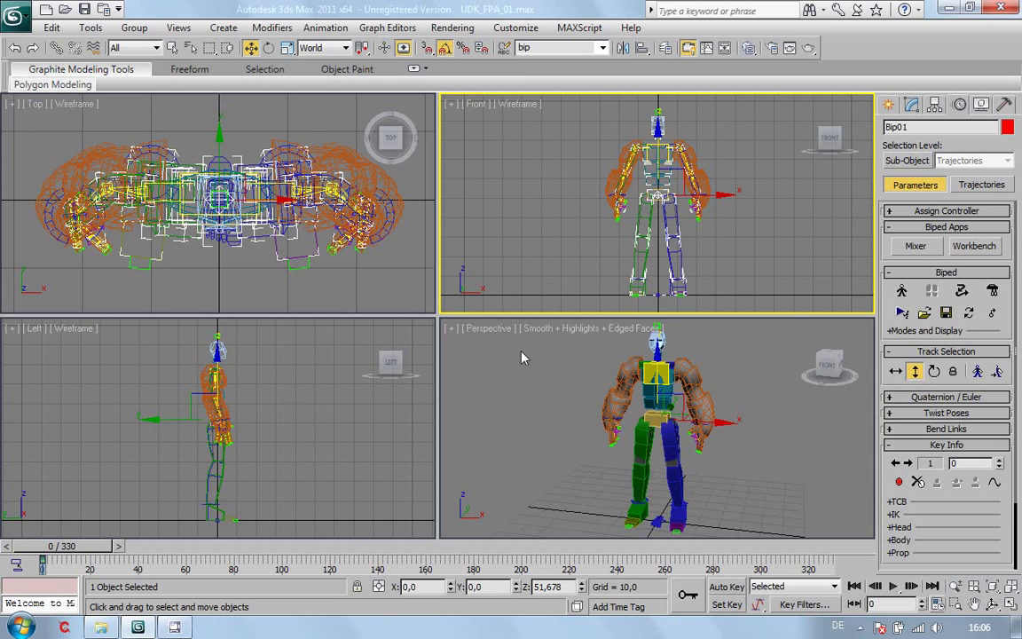
click(602, 49)
click(601, 49)
click(543, 48)
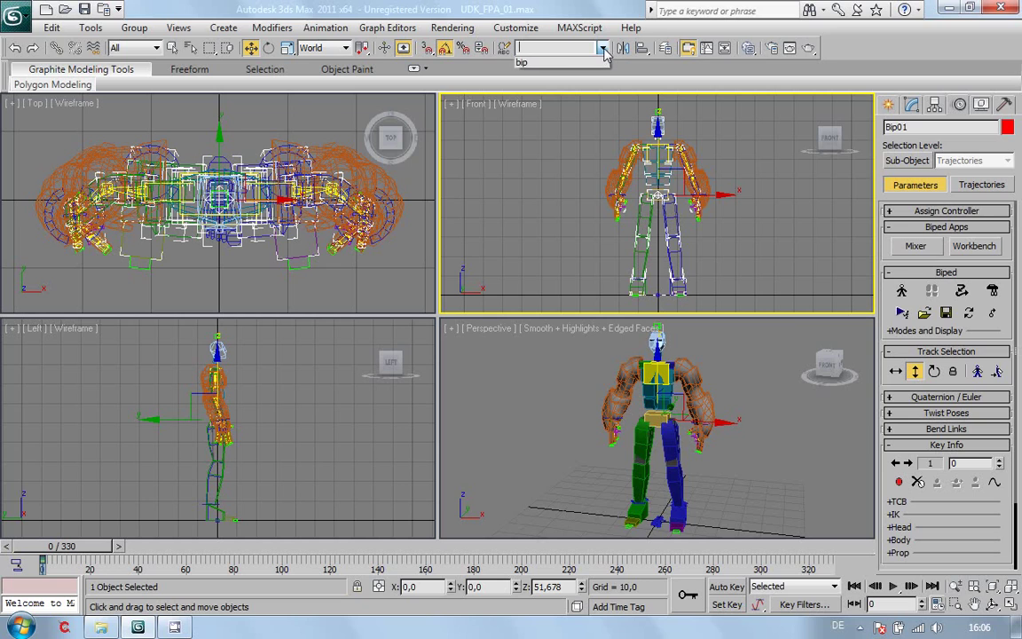
click(538, 63)
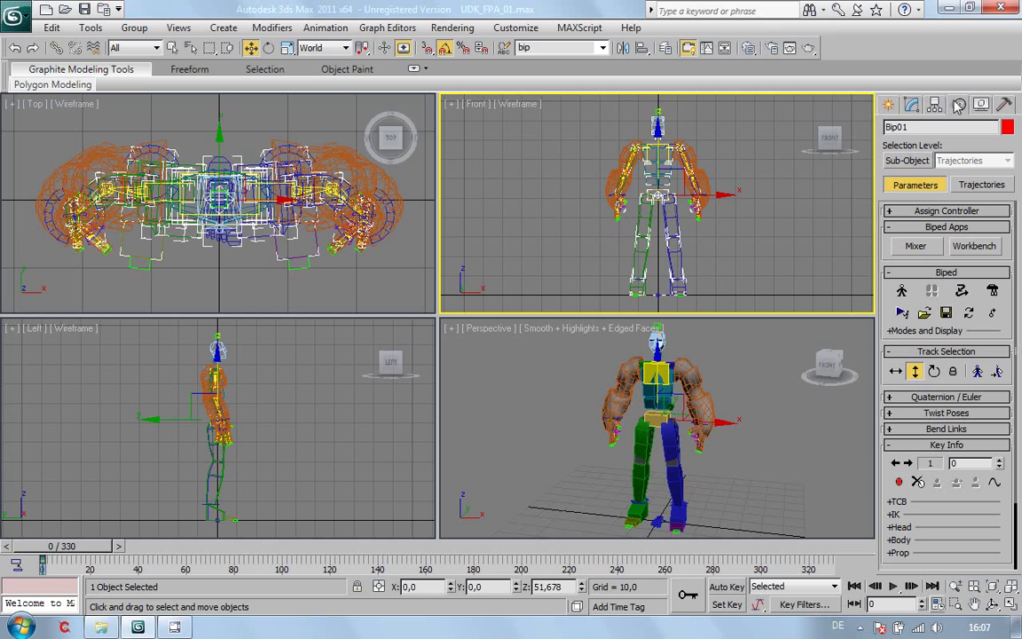
Step: Rotate the biped's Bip01 body by 90 degrees about the vertical axis in the top view, using body rotation with angle snap
click(890, 105)
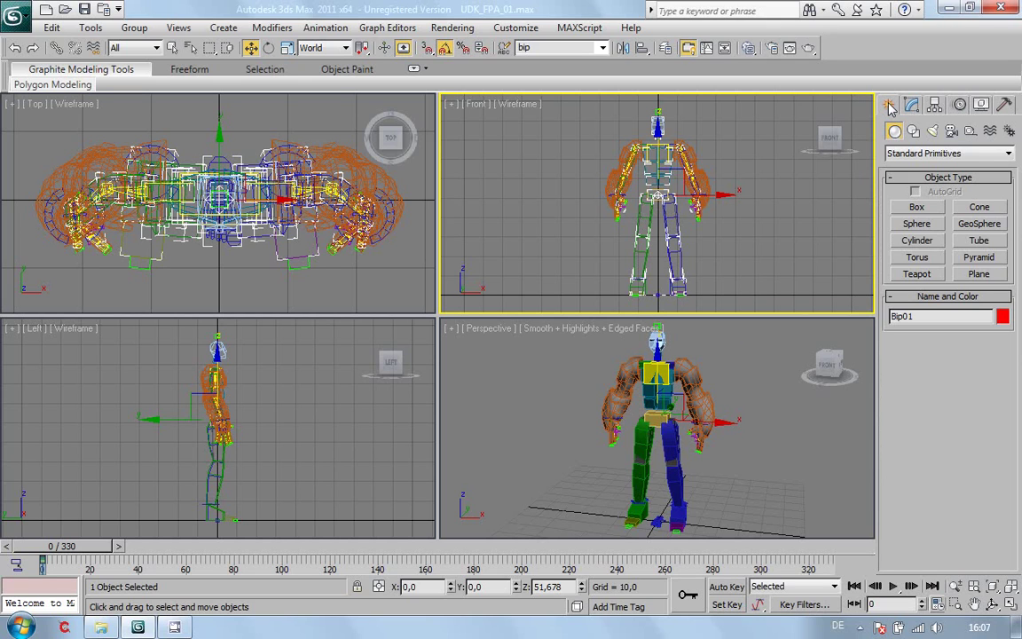
click(960, 106)
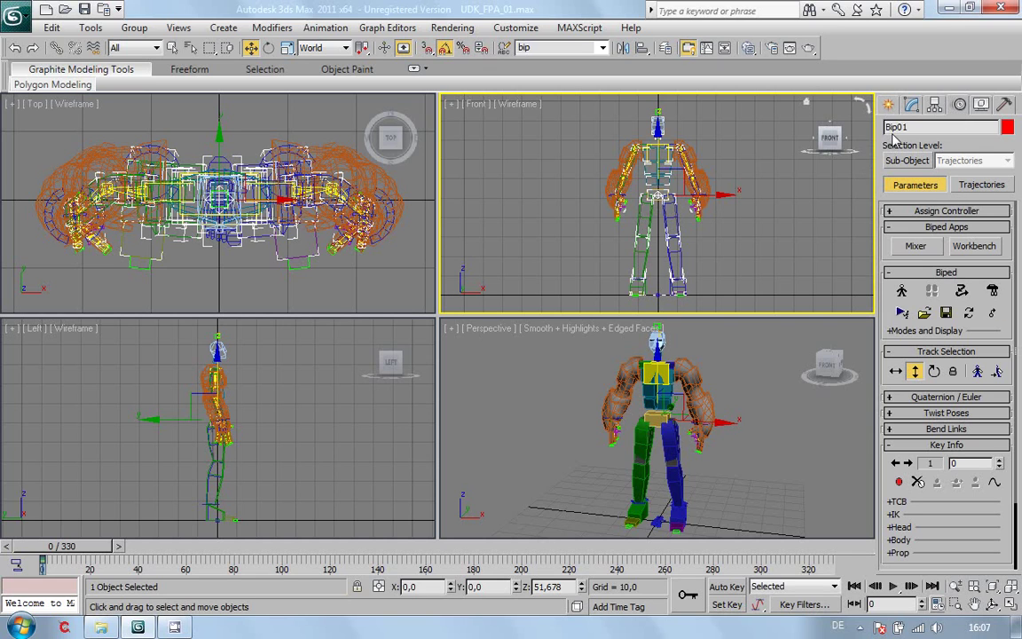
click(936, 372)
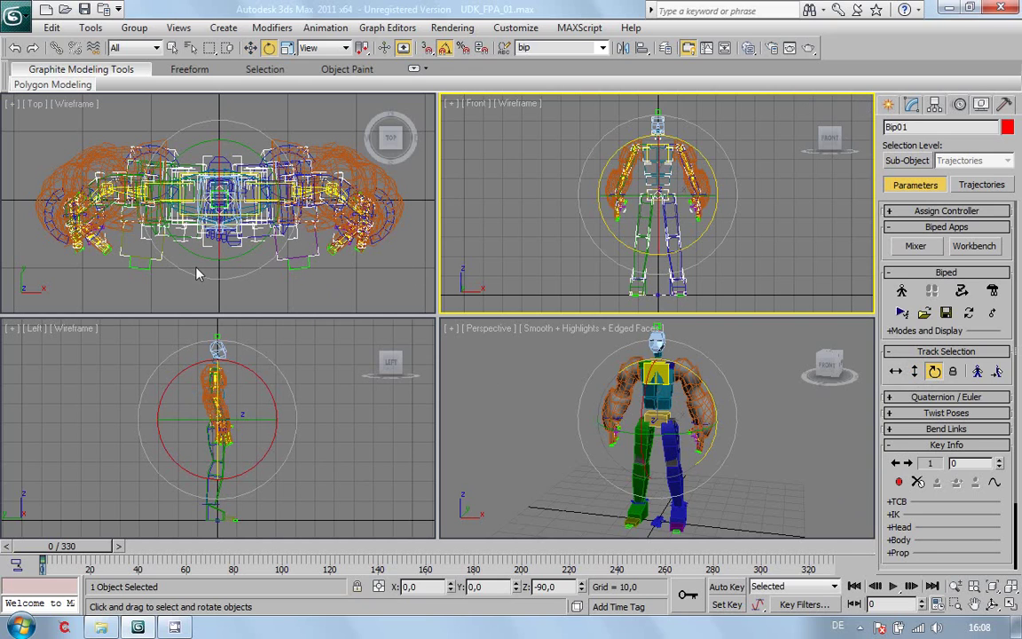
click(446, 49)
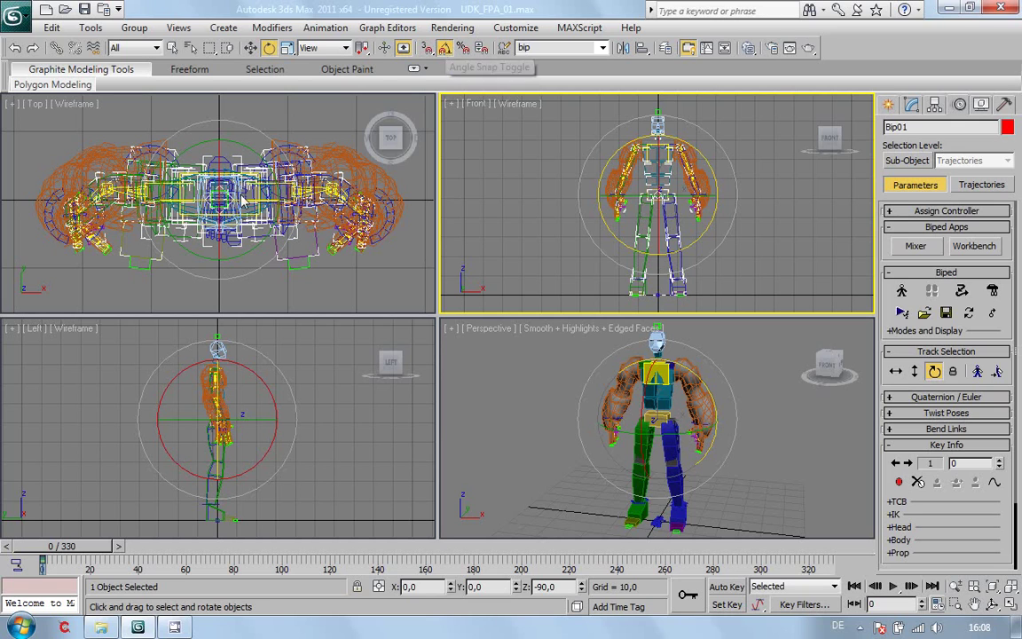
click(178, 272)
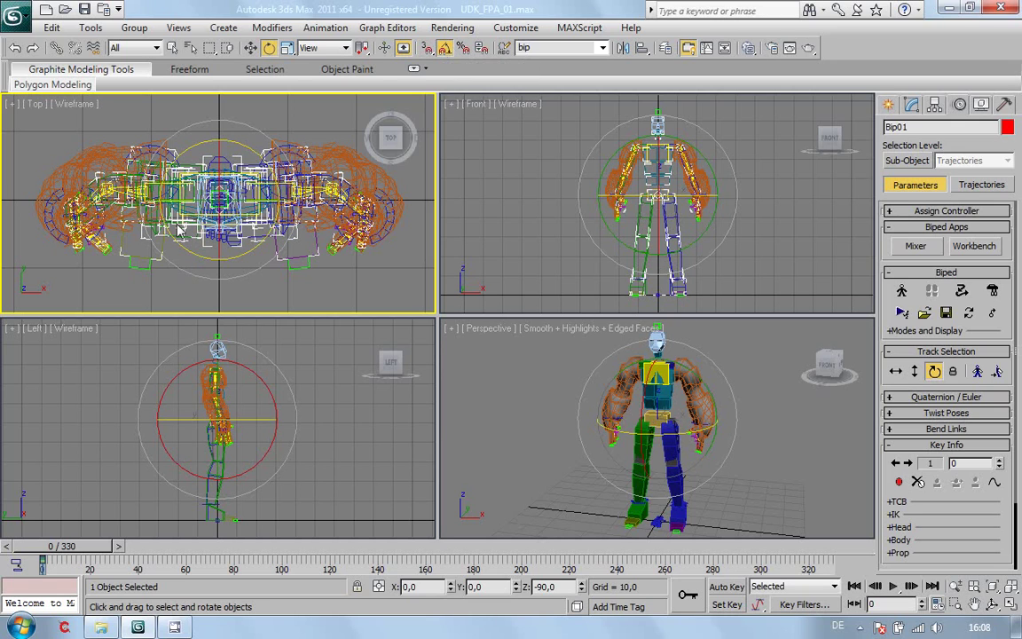
drag(172, 272, 244, 287)
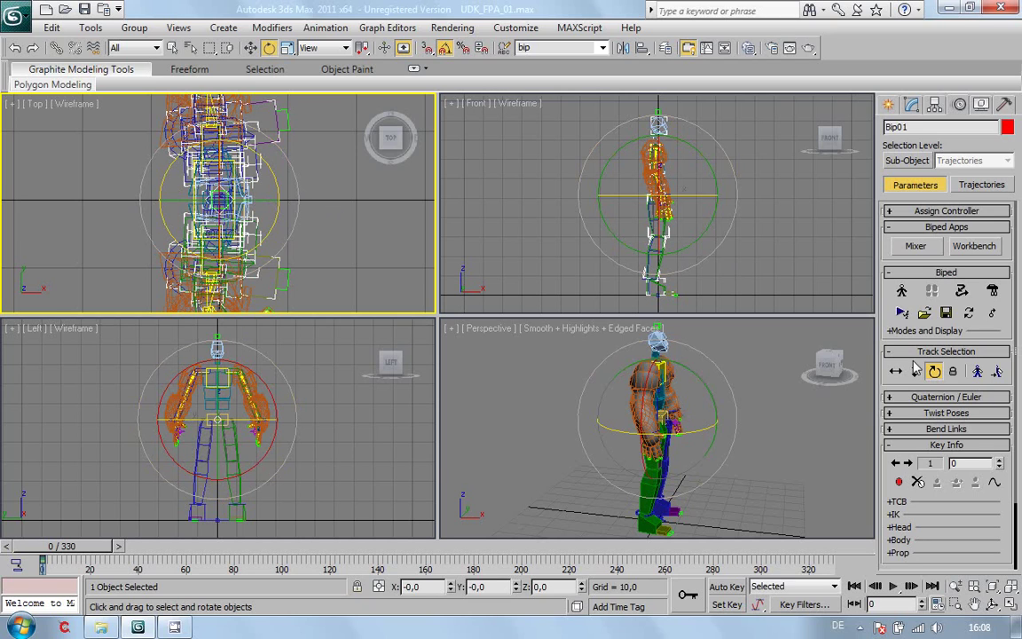
Step: Move the Bip01 body vertically down to about Z -34.88, bringing the head near the origin, and fit all viewports
click(890, 446)
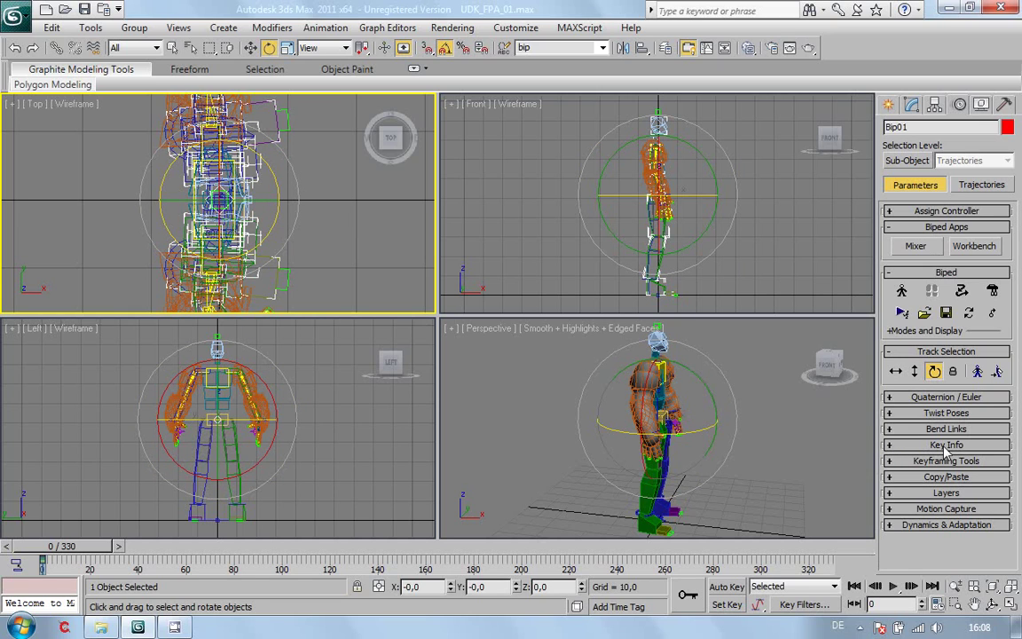
click(894, 447)
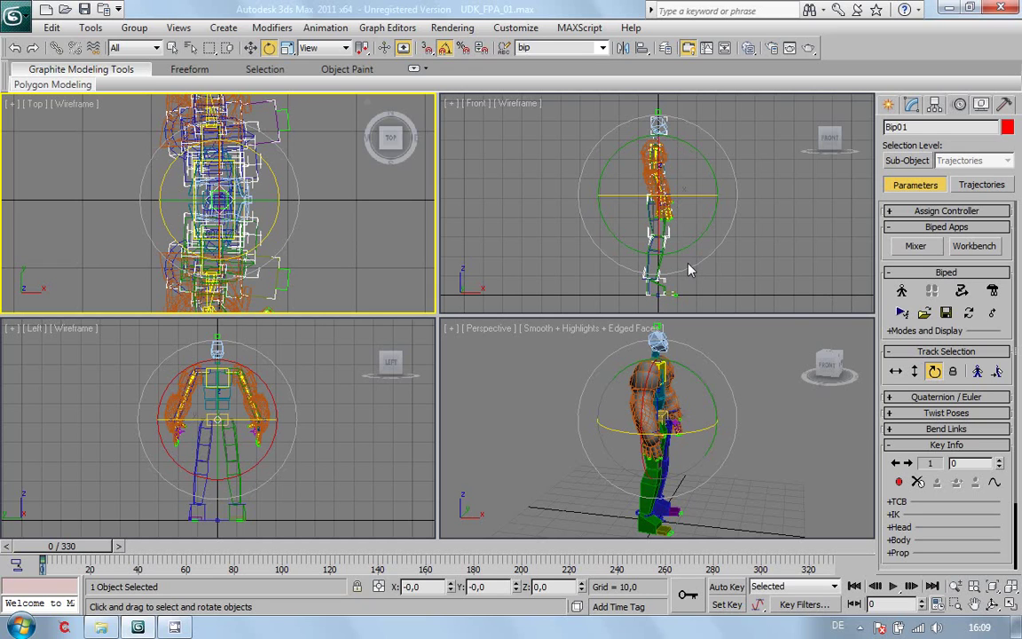
click(915, 372)
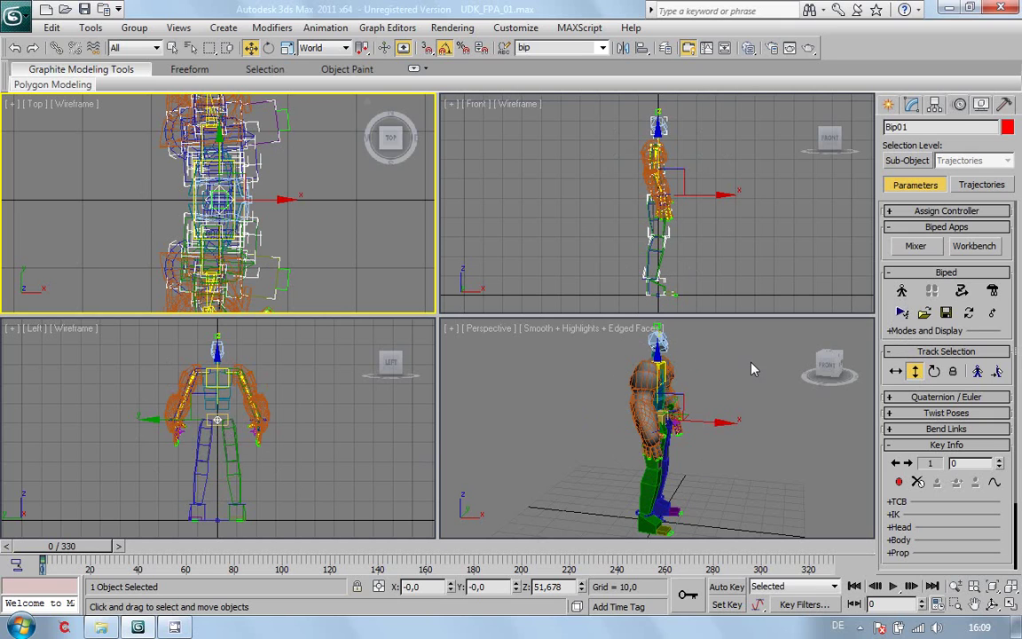
drag(661, 417, 656, 530)
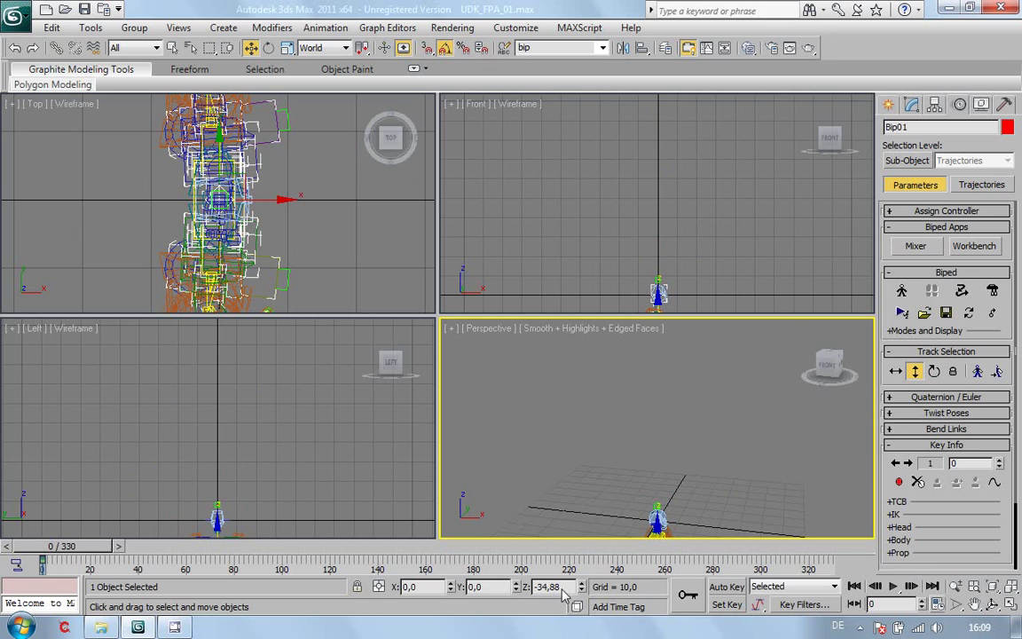
click(1011, 588)
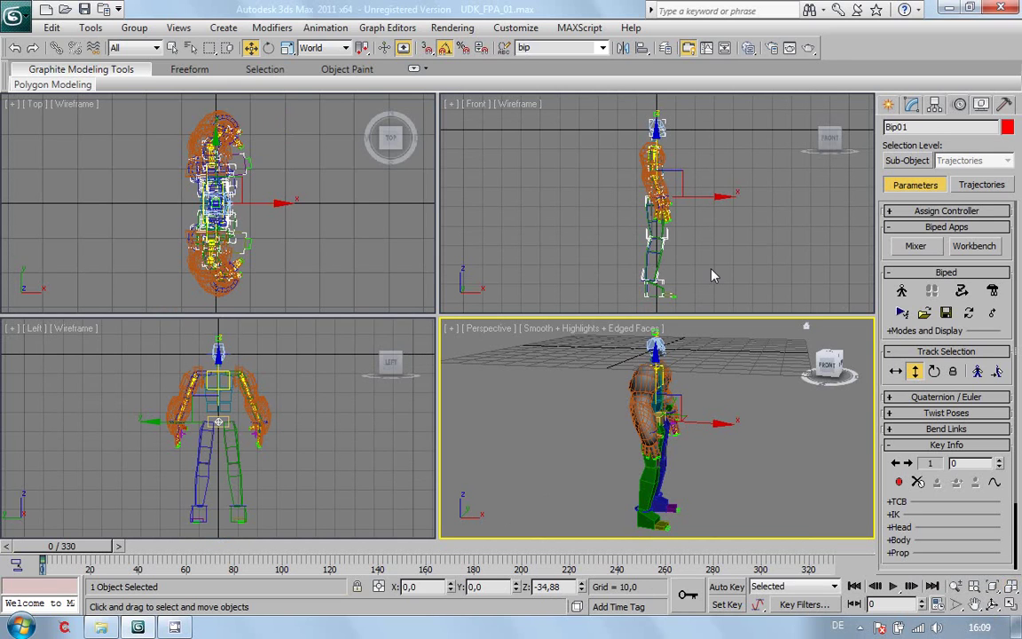
Step: Fine-tune the Bip01 body's height to about Z -36.275 in the maximized front view, aligning the head with the origin
right_click(698, 149)
scroll(741, 114, up, 5)
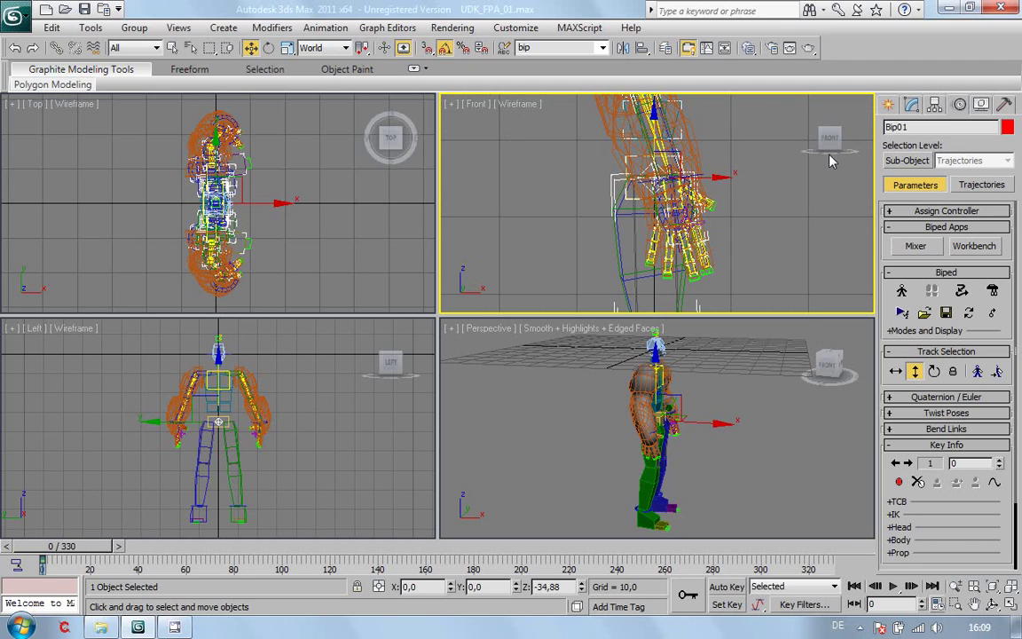
click(1011, 601)
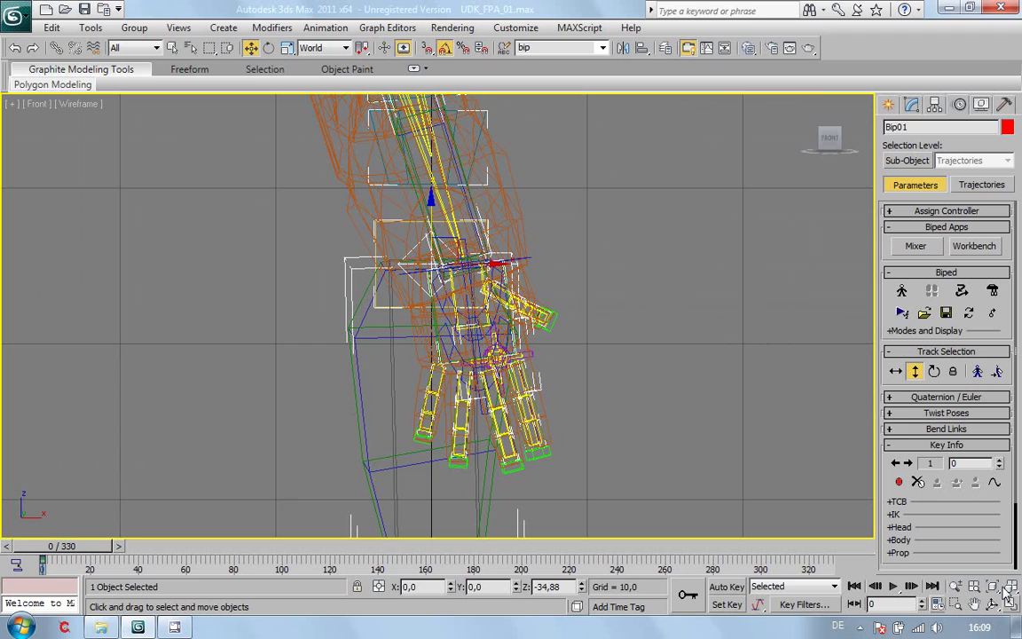
right_click(674, 280)
key(Escape)
scroll(675, 280, down, 3)
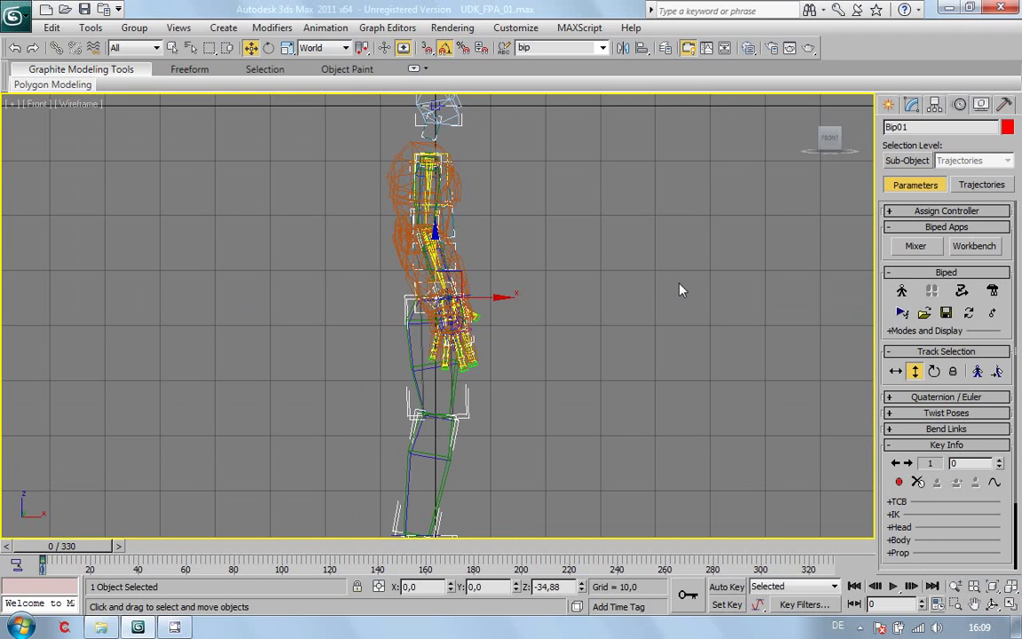
middle_drag(562, 268, 530, 401)
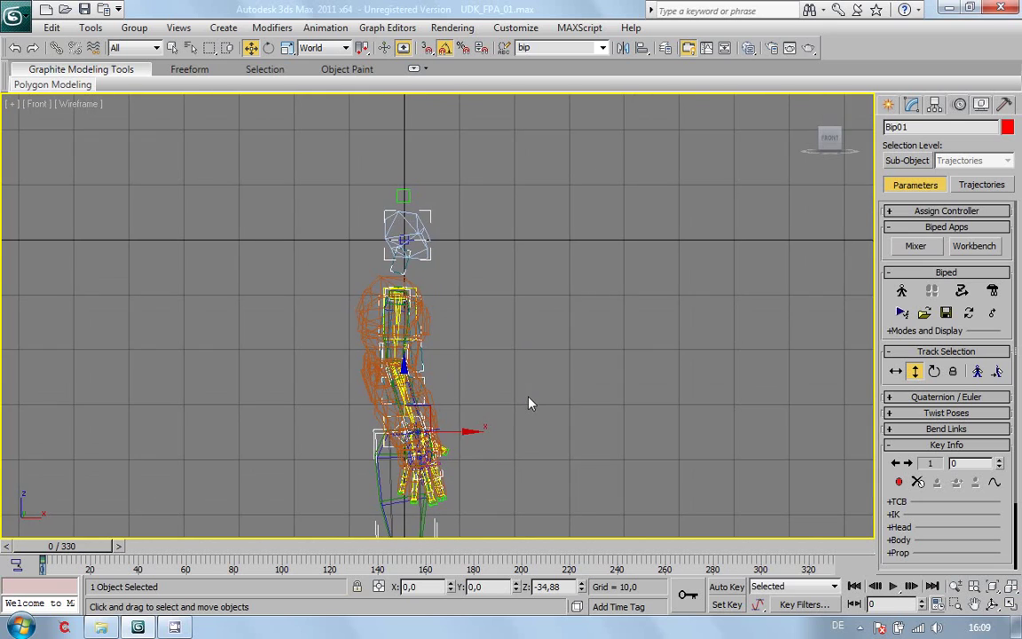
scroll(551, 344, up, 2)
scroll(551, 349, up, 1)
scroll(551, 349, down, 1)
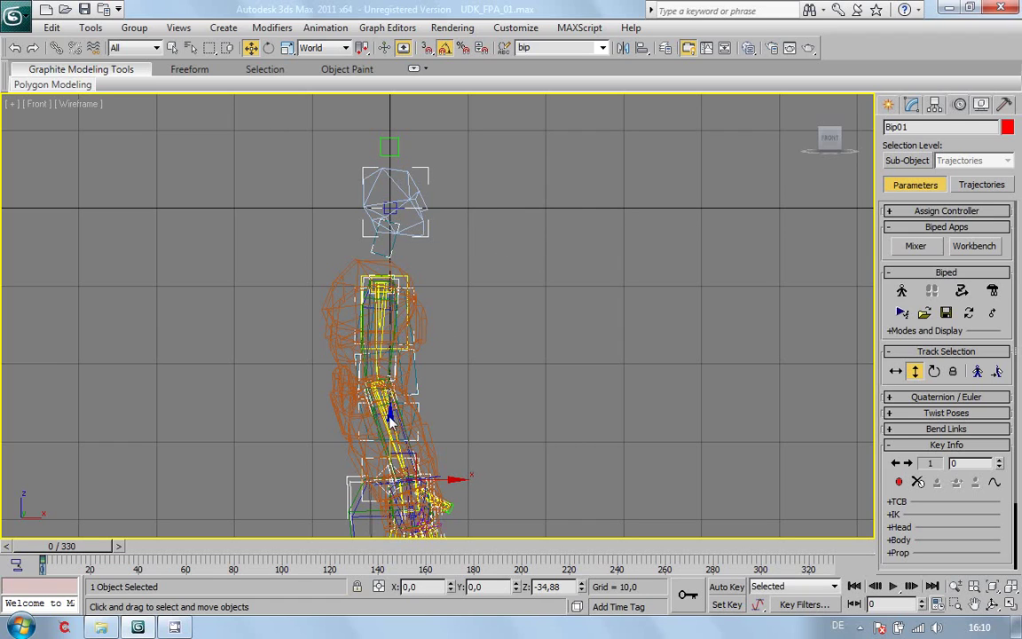
drag(390, 432, 383, 441)
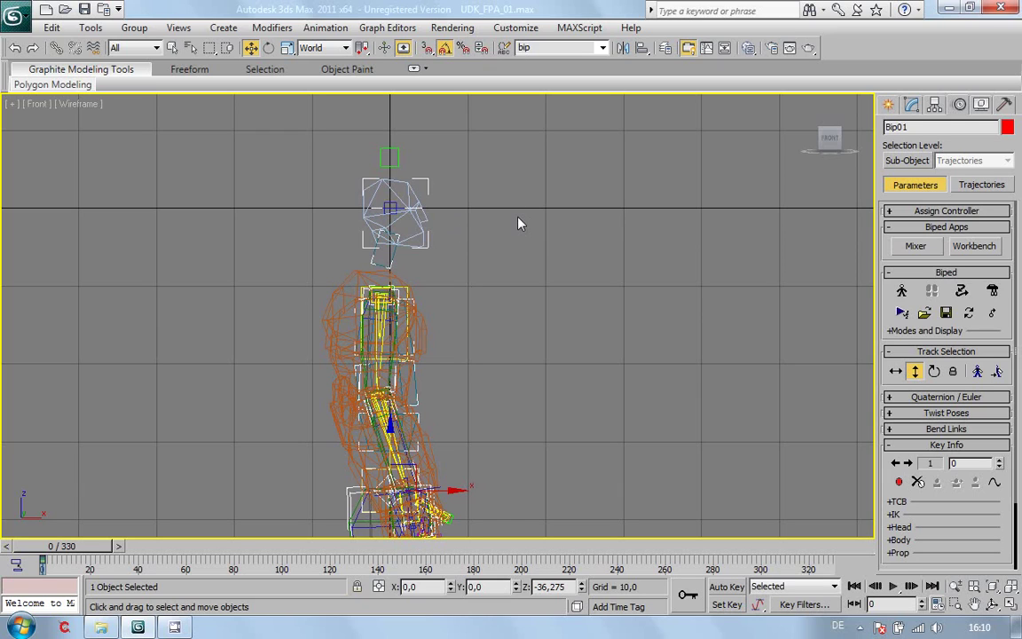
Step: Set Bip01's Z position to -36, set a key at frame 0, and restore the four-viewport layout
key(ctrl+s)
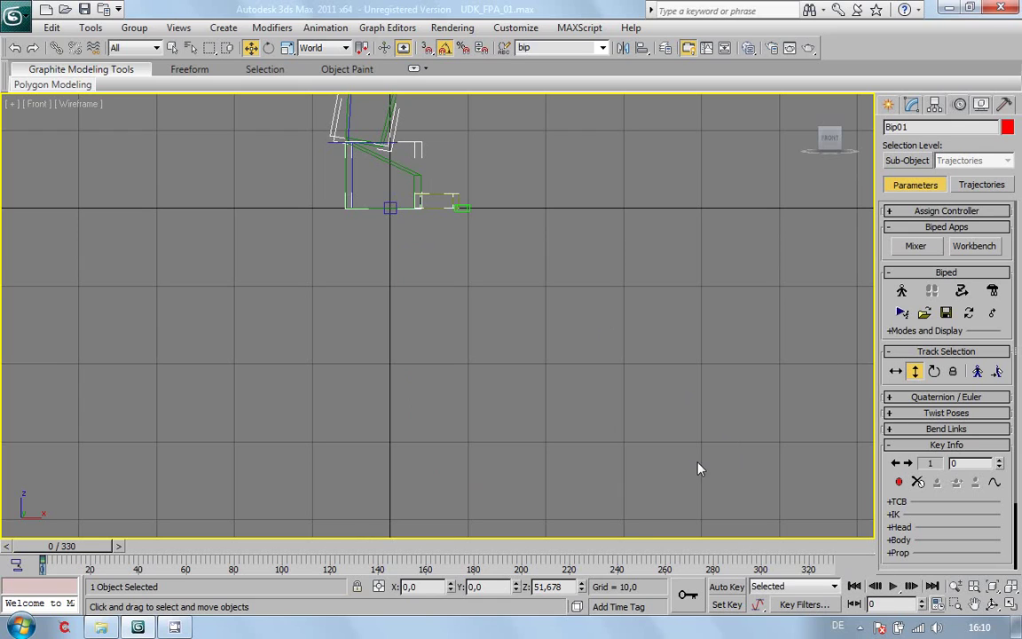
click(547, 587)
text(-36)
key(Return)
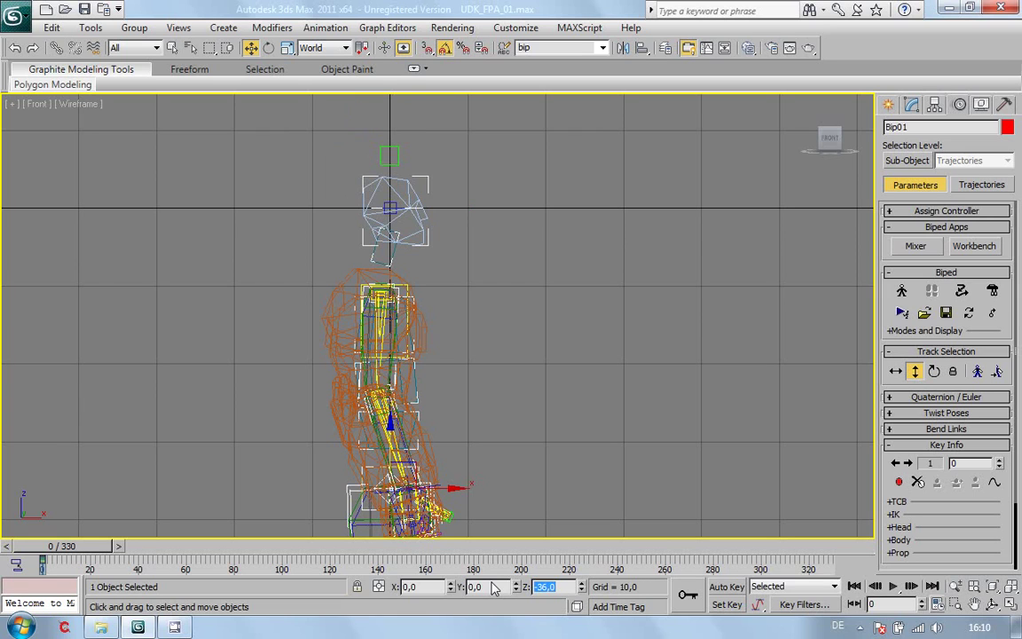
click(898, 483)
key(alt+w)
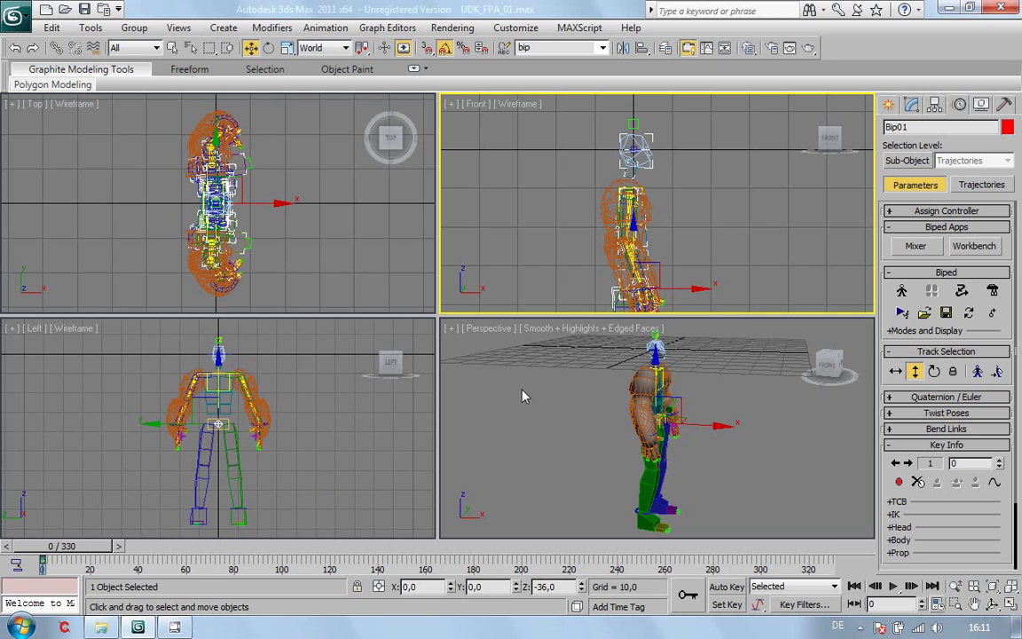
drag(59, 545, 18, 557)
key(w)
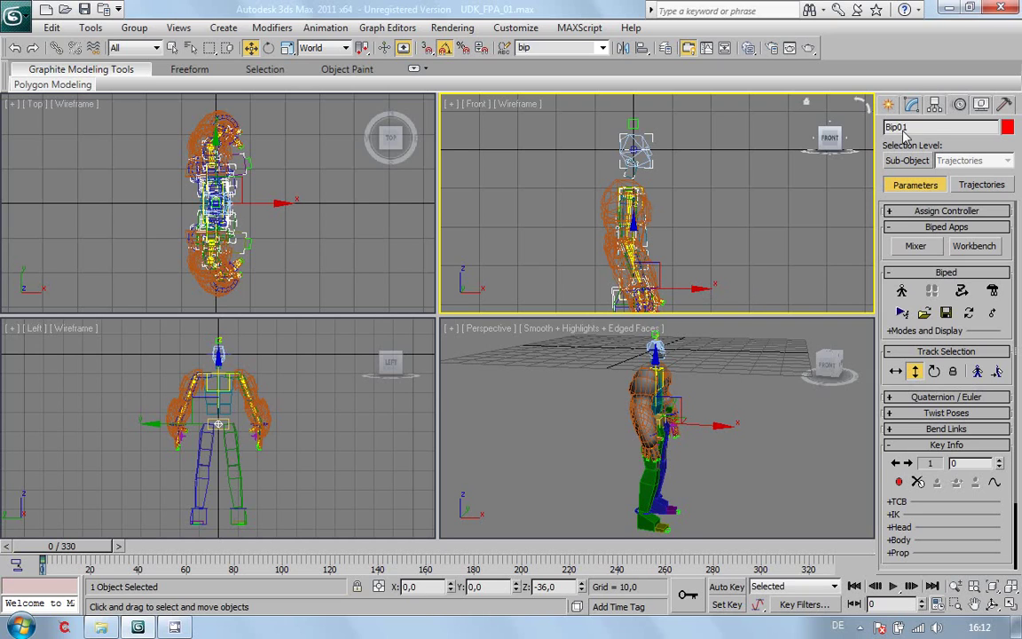
Step: Load the motion file idle_ready_rif.bip from the done folder onto the biped and dismiss the obsolete file notice
click(924, 314)
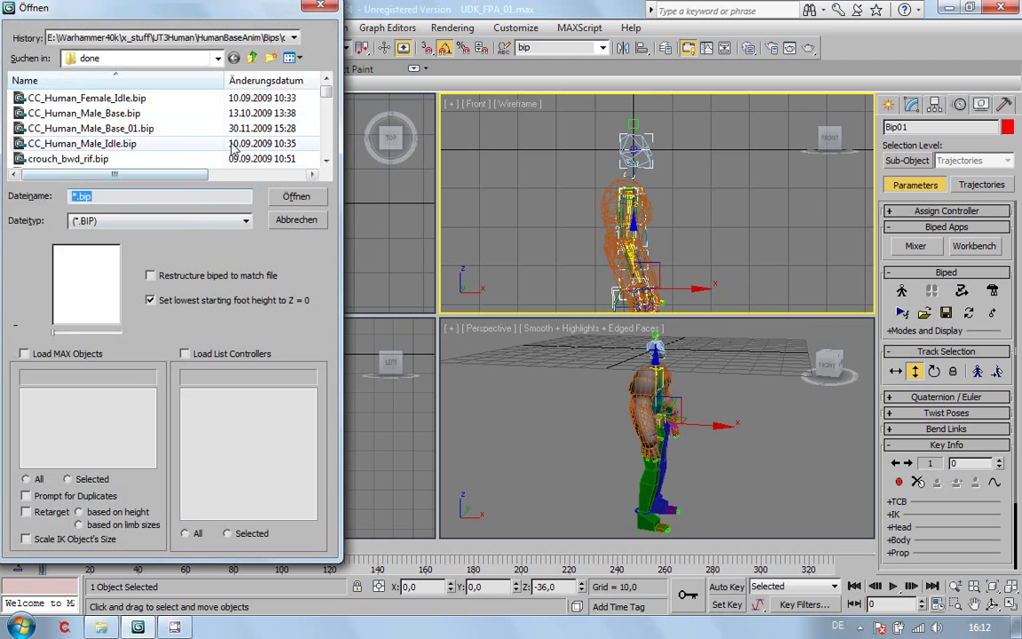
scroll(330, 96, down, 1)
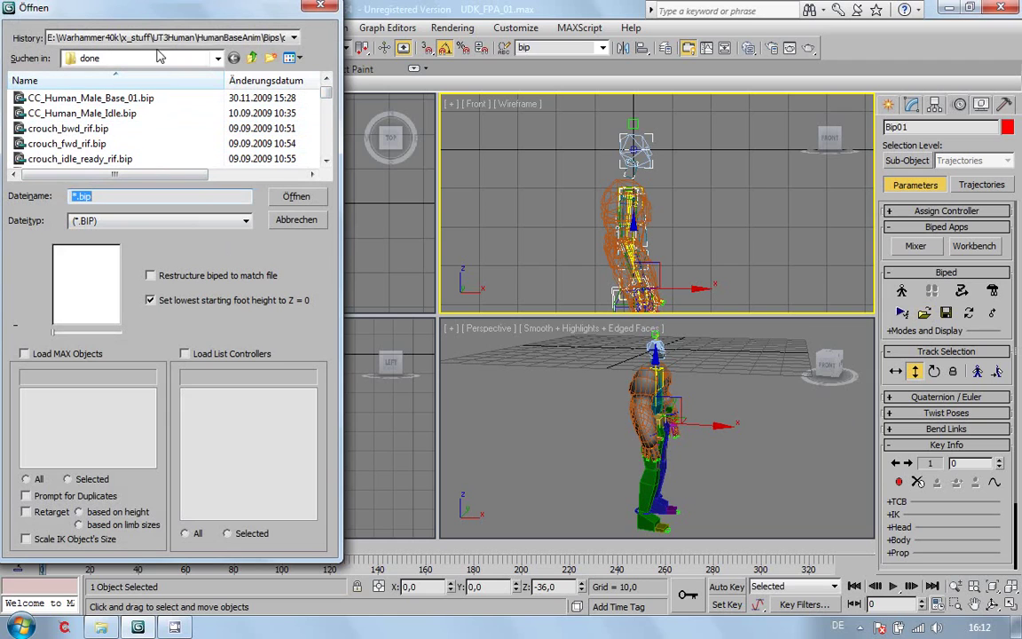
drag(324, 101, 324, 132)
click(326, 160)
click(327, 160)
click(327, 160)
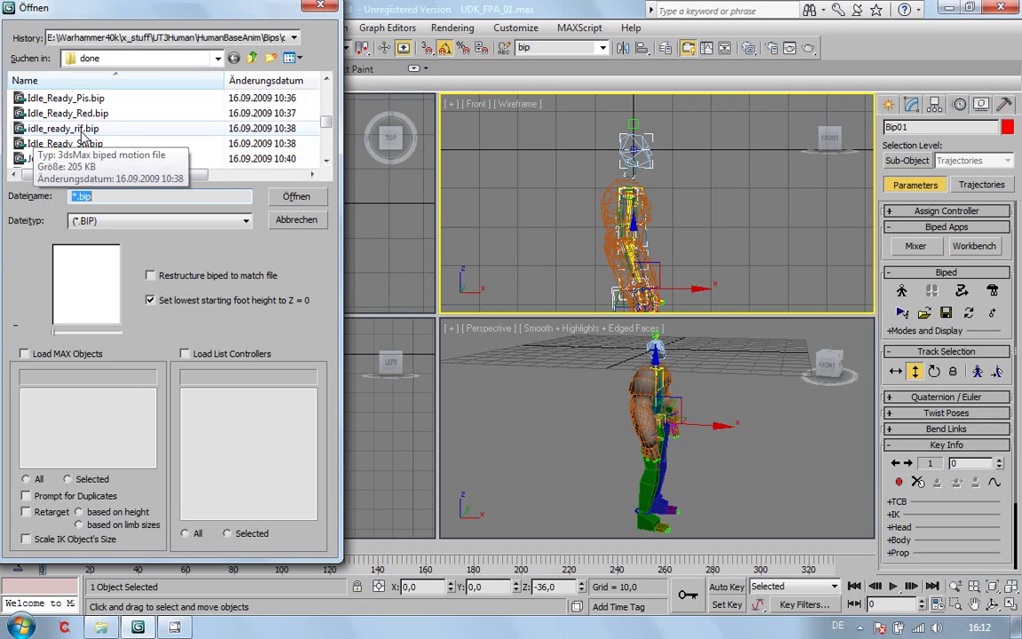
click(296, 197)
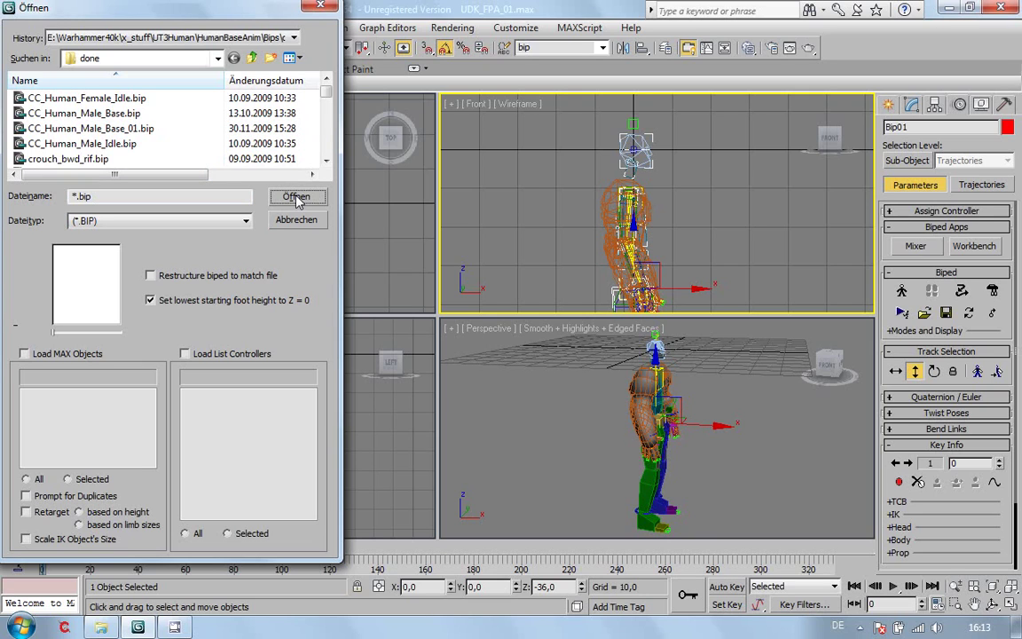
scroll(310, 125, down, 5)
scroll(317, 137, down, 3)
scroll(315, 141, up, 3)
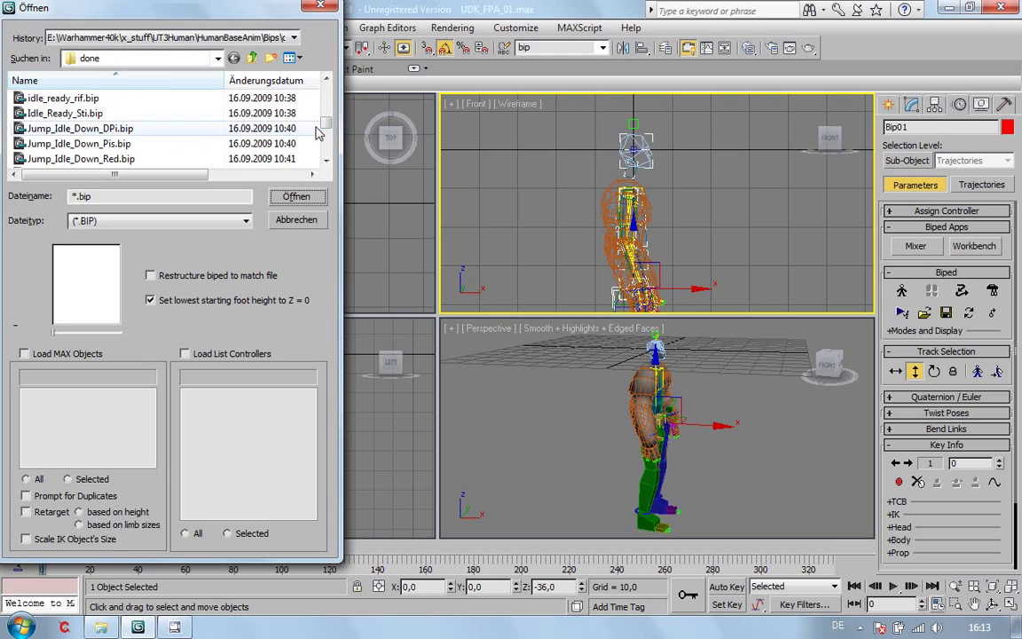
click(114, 99)
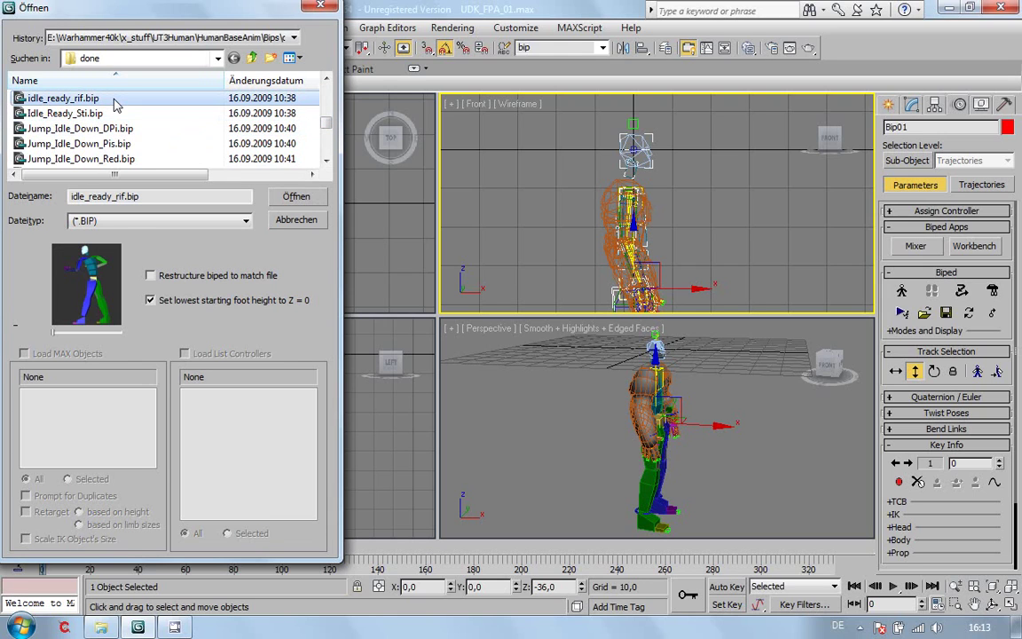
click(296, 196)
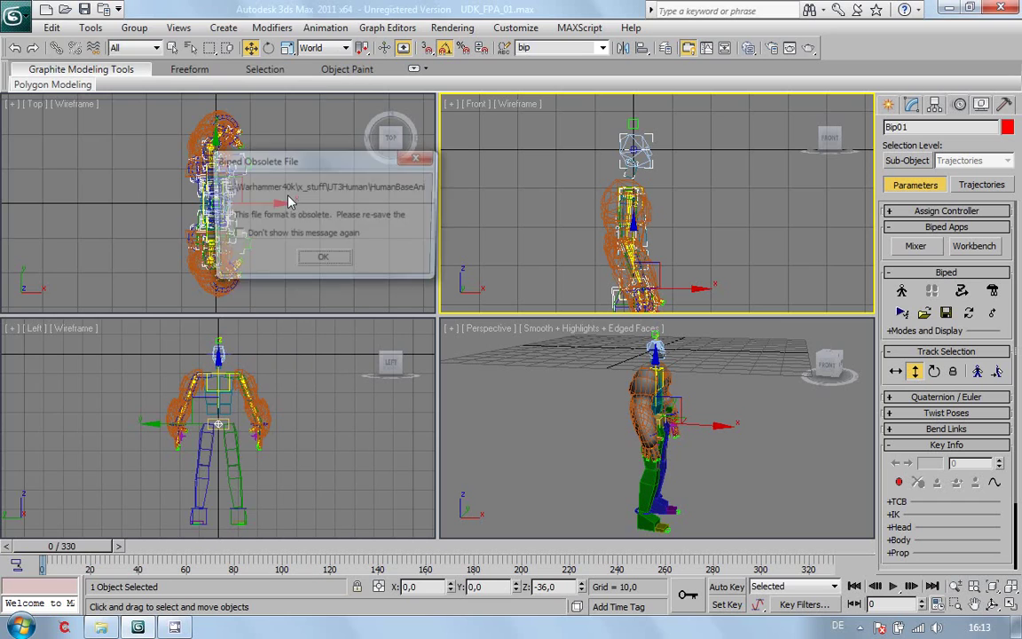
click(321, 263)
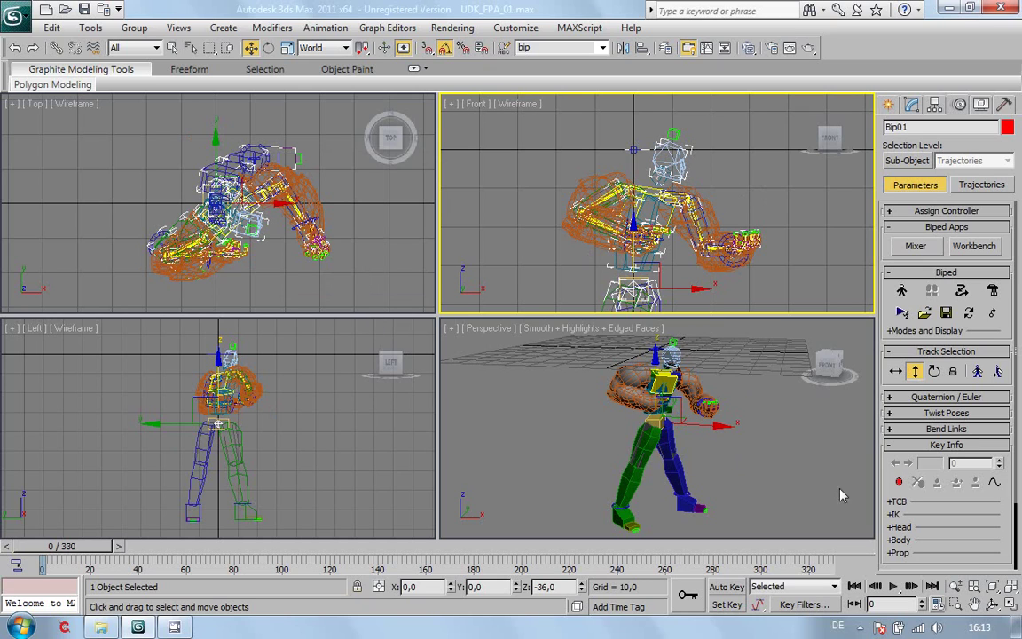
Step: Inspect the biped's loaded rifle idle pose from several angles in the perspective view and scrub through the animation
click(993, 603)
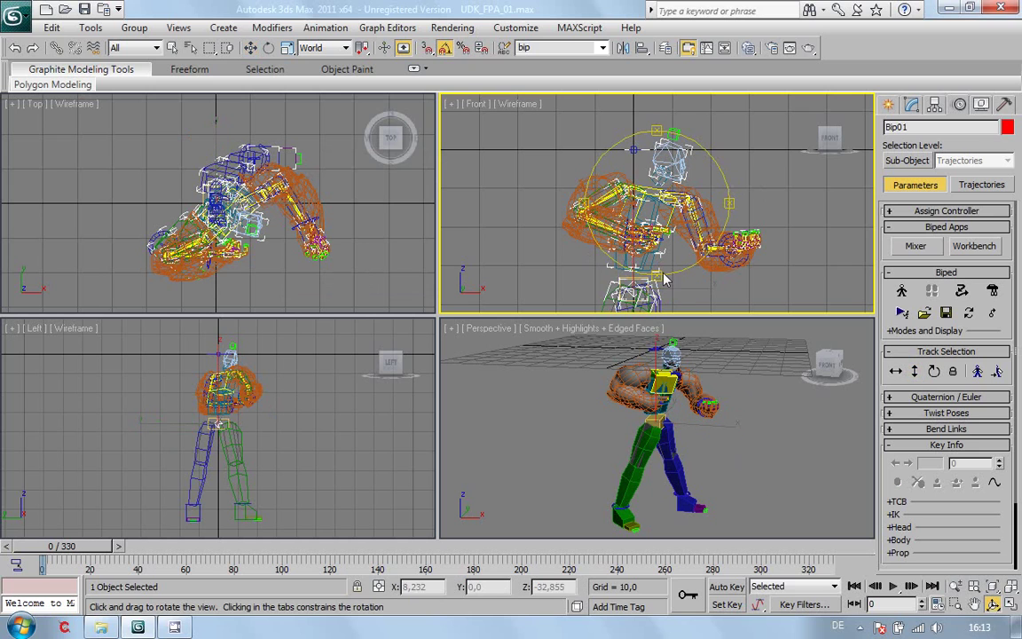
drag(675, 453, 645, 446)
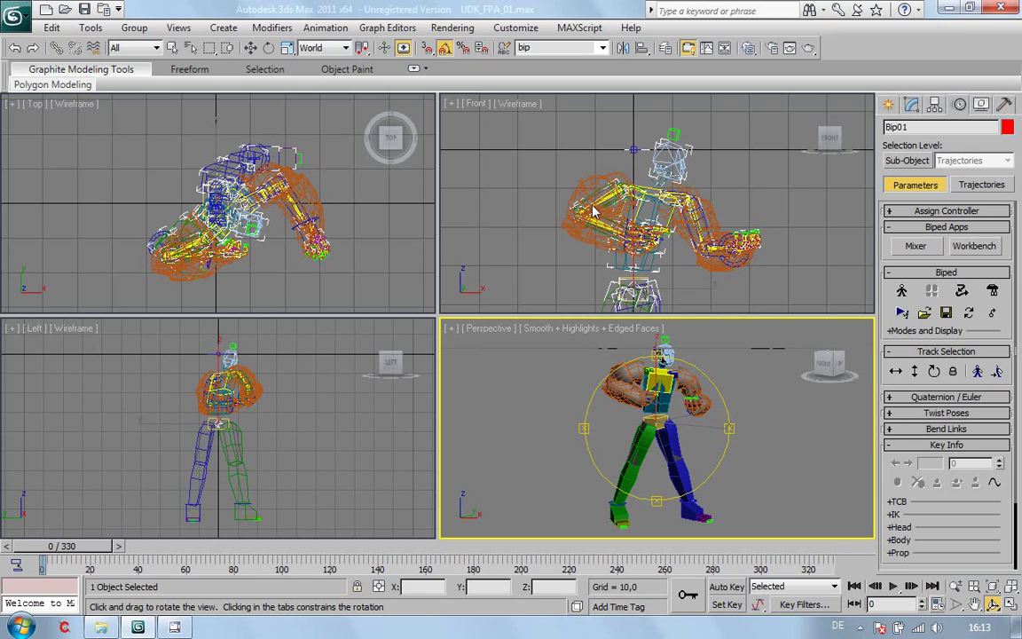
drag(624, 387, 656, 417)
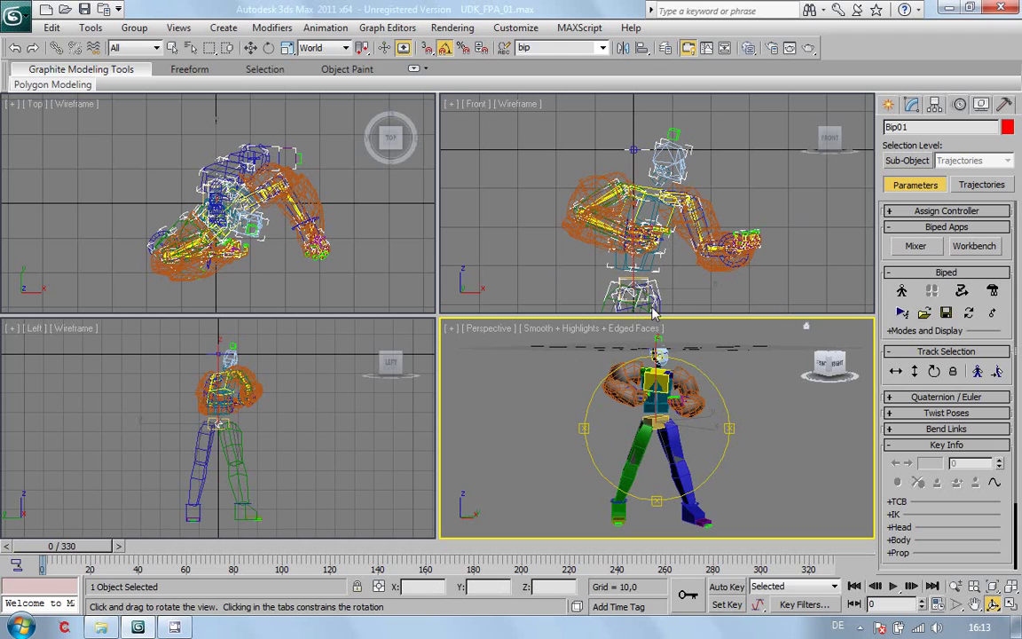
drag(621, 382, 639, 408)
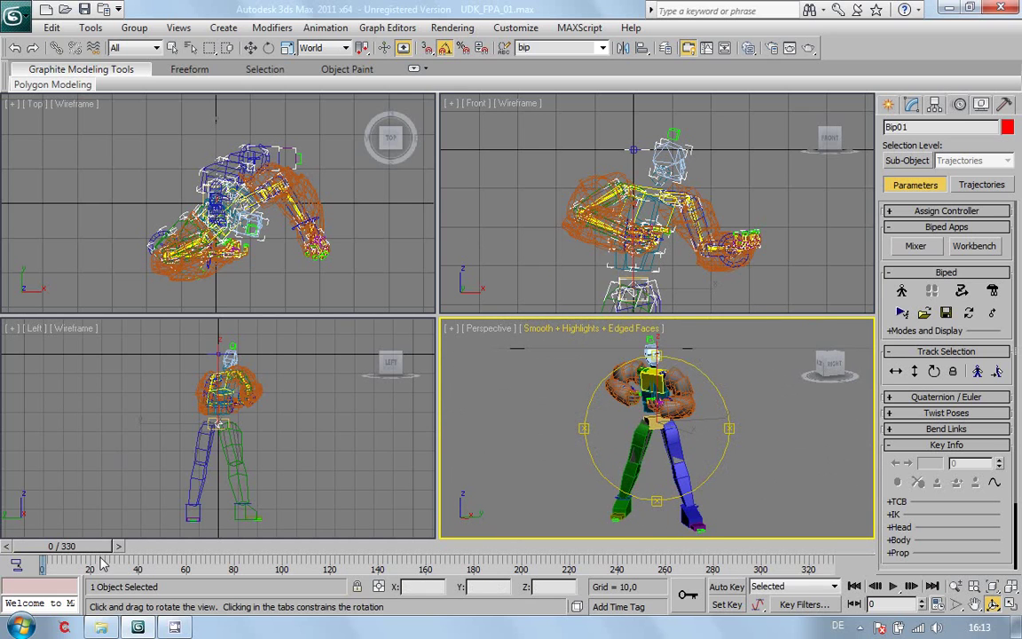
drag(84, 546, 706, 546)
Step: Undo the motion file load and save the scene as a new file named UDK_FPA_Base.max in the FirstPersonArms folder
click(14, 48)
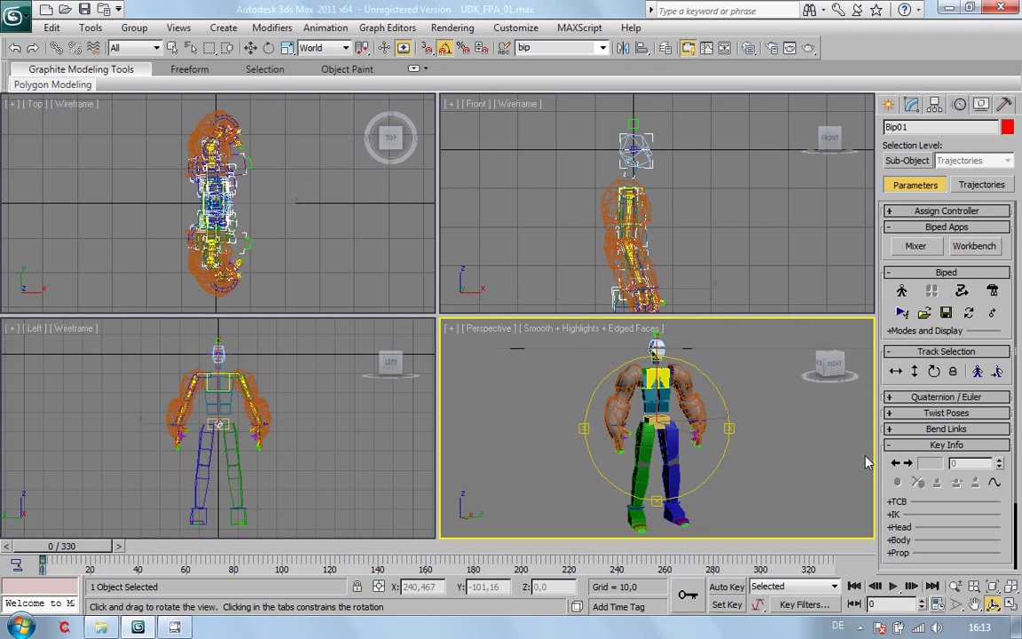
drag(586, 416, 674, 470)
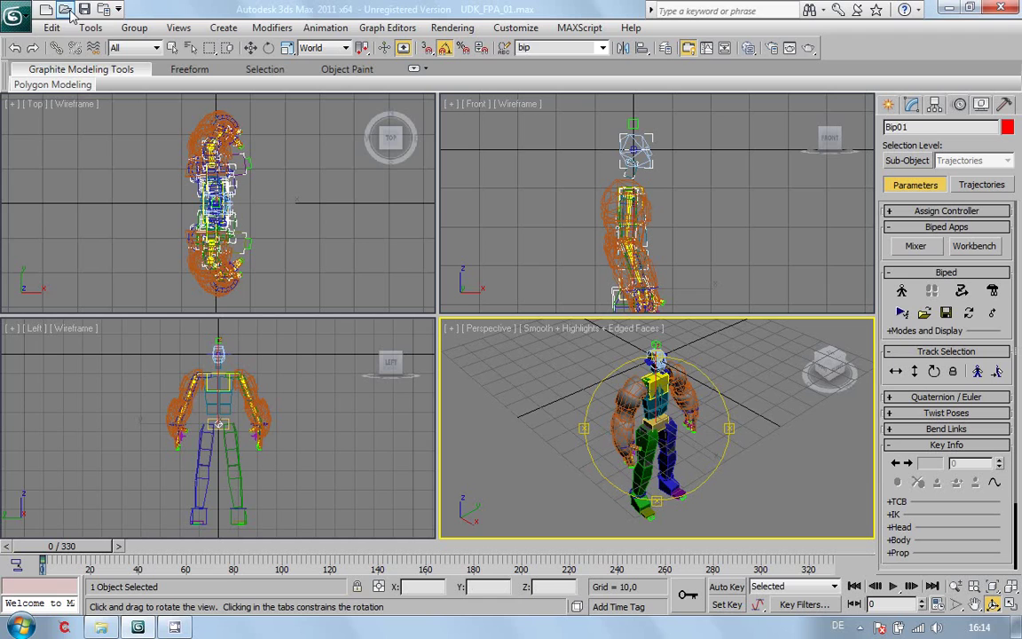
click(27, 15)
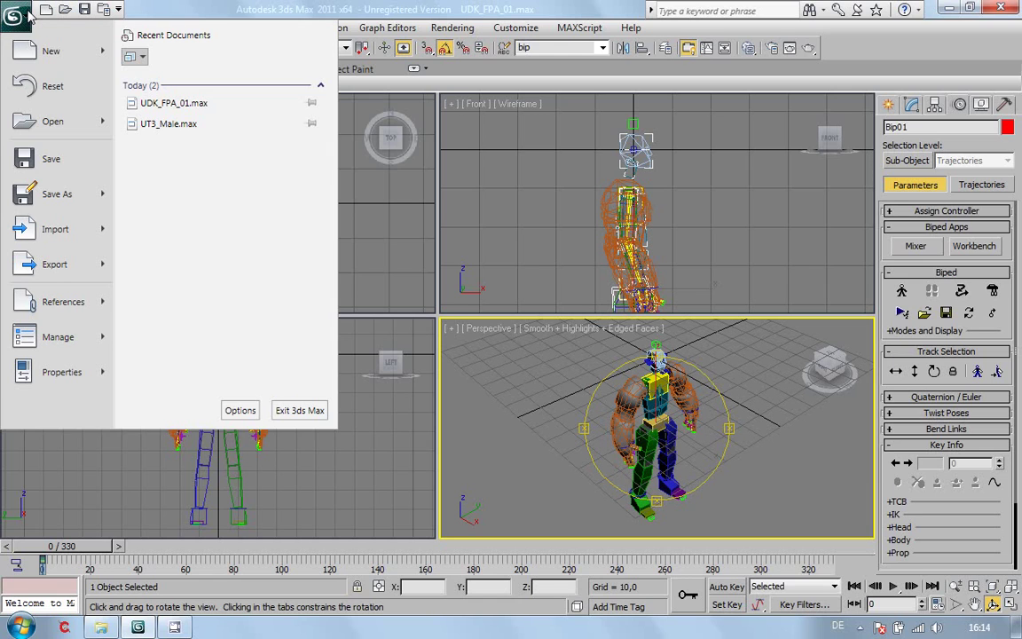
click(58, 187)
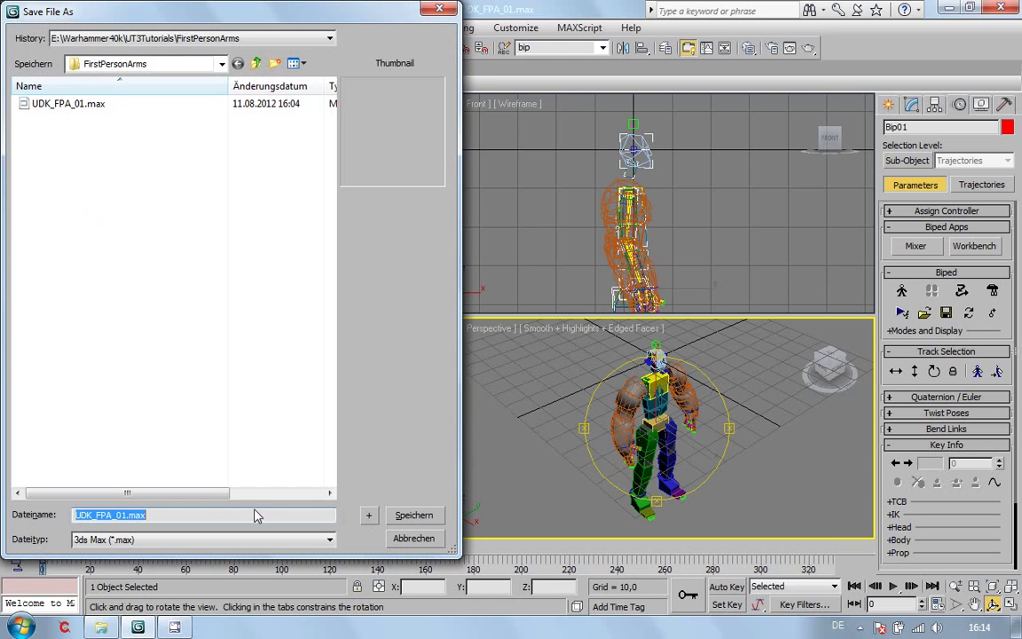
click(118, 520)
drag(116, 520, 130, 518)
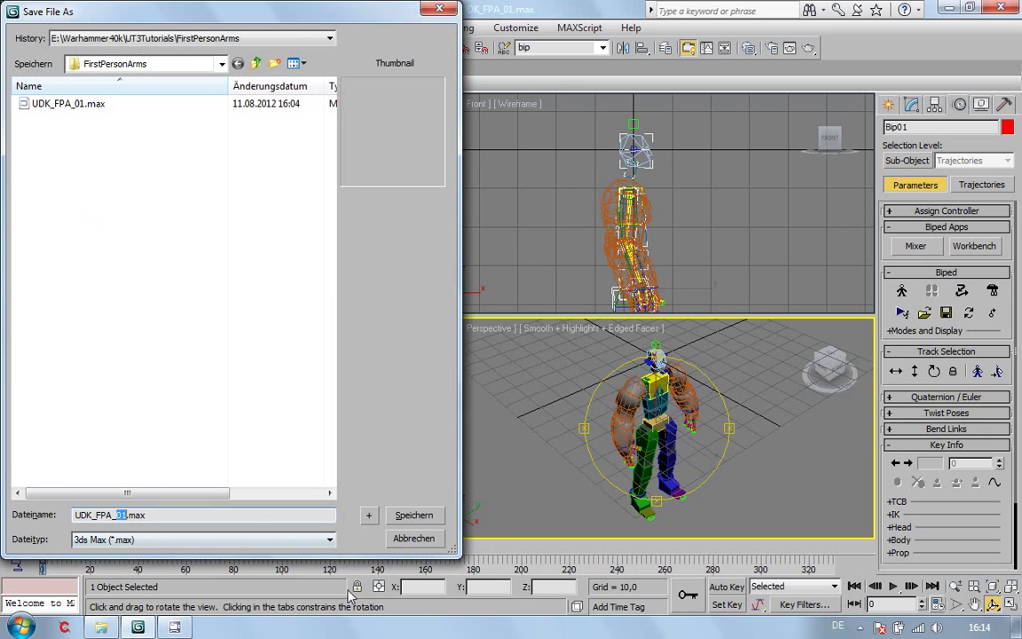
text(Base)
key(Return)
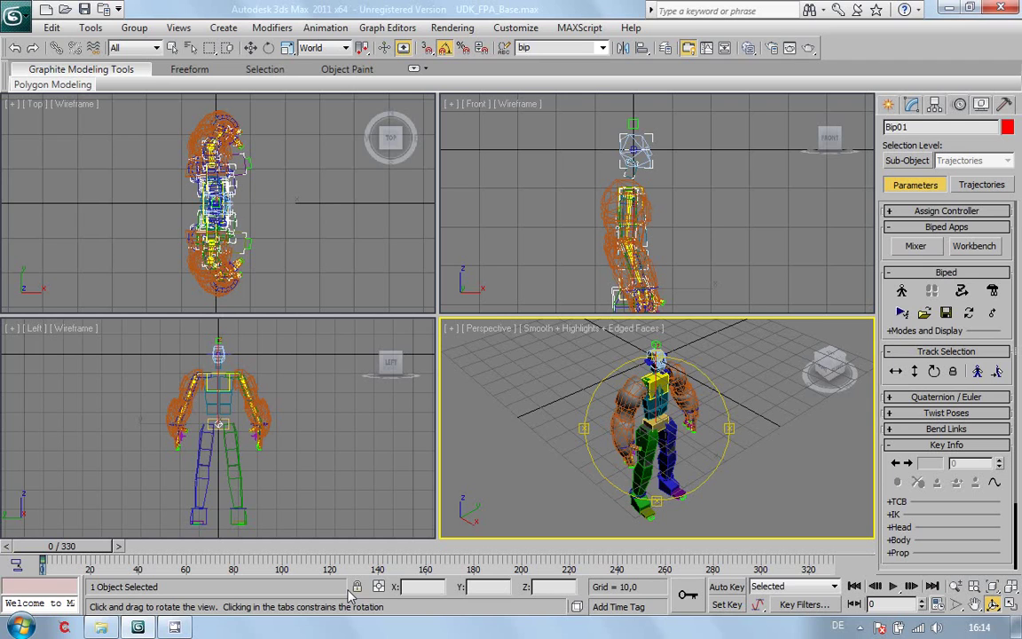
Step: Reload the idle_ready_rif.bip motion from the done folder onto the biped in the base scene, dismissing the file notice
click(924, 314)
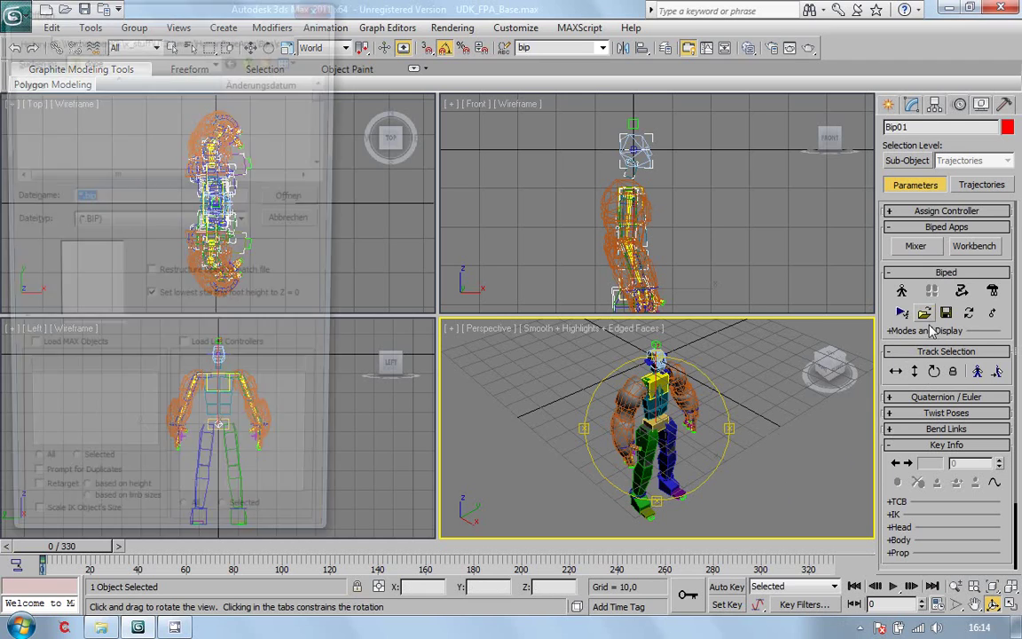
mouse_move(330, 100)
mouse_down()
mouse_move(321, 138)
mouse_move(323, 122)
mouse_up()
click(62, 112)
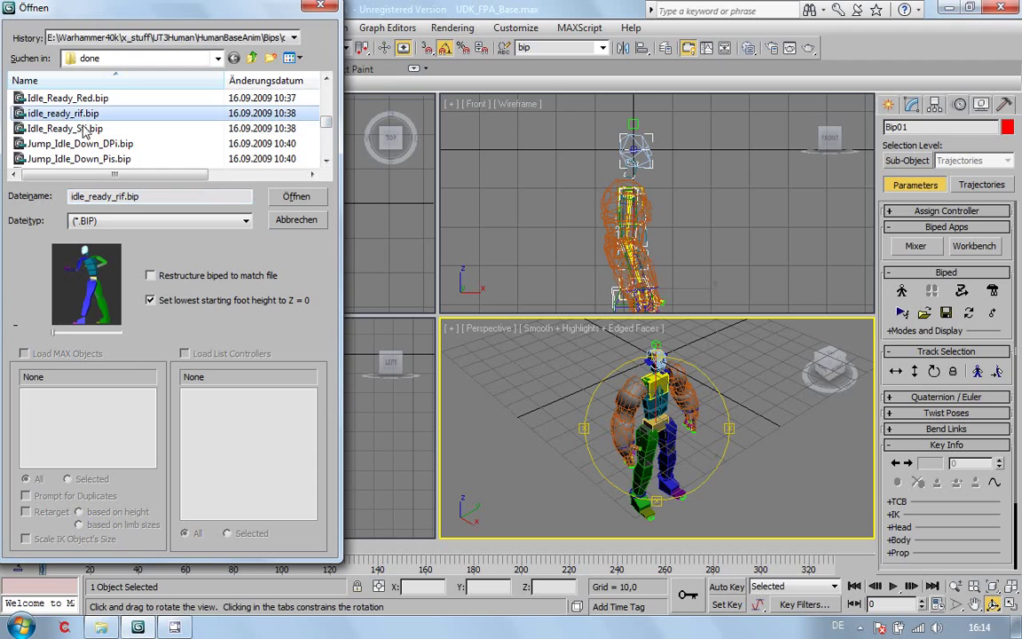
click(284, 201)
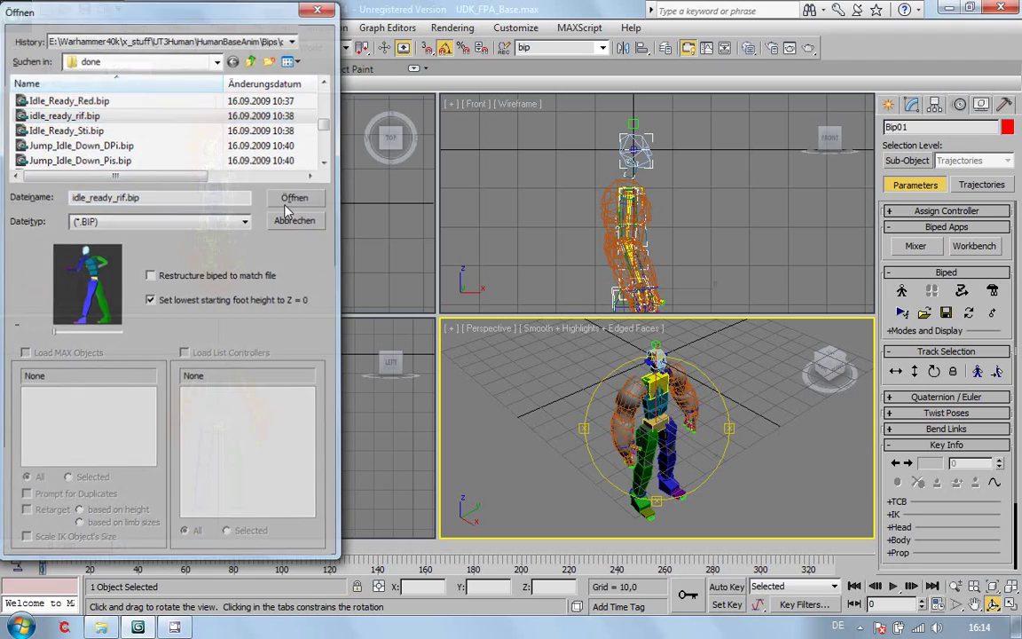
click(306, 267)
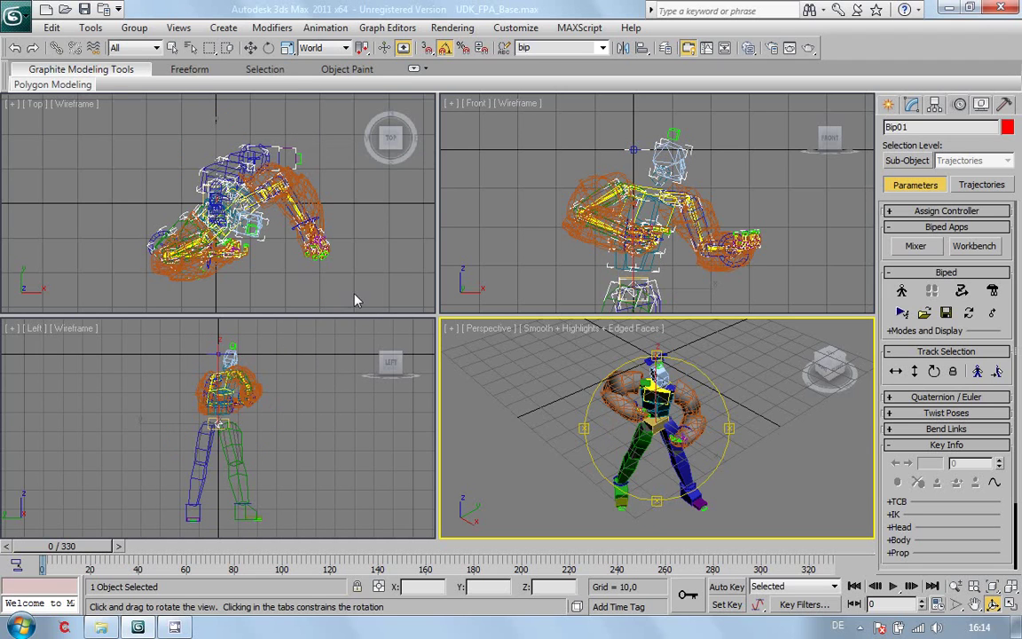
drag(587, 417, 725, 426)
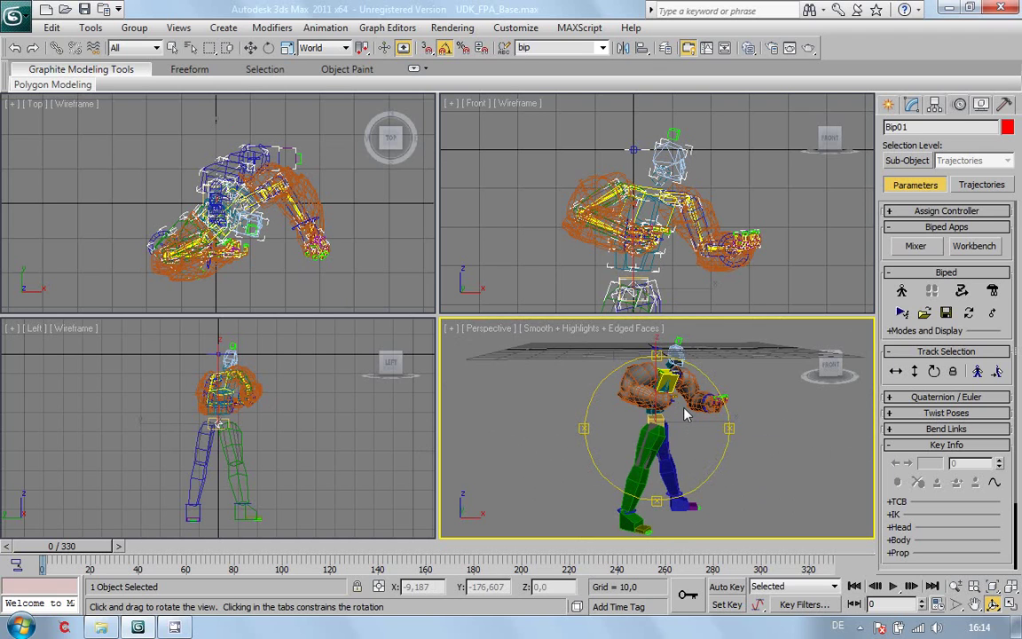
drag(684, 414, 682, 467)
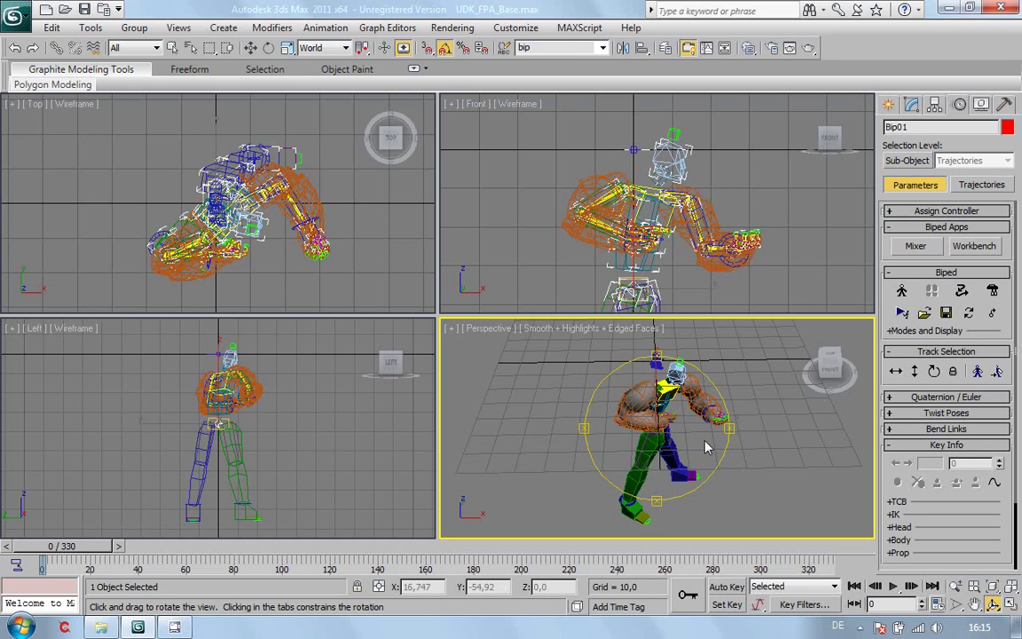
click(861, 628)
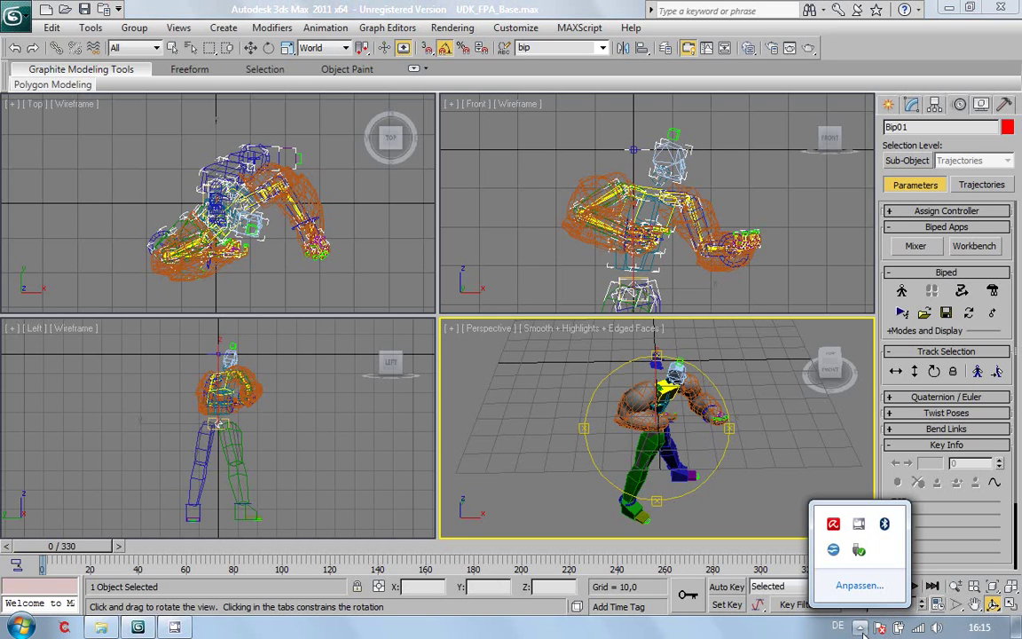
click(858, 525)
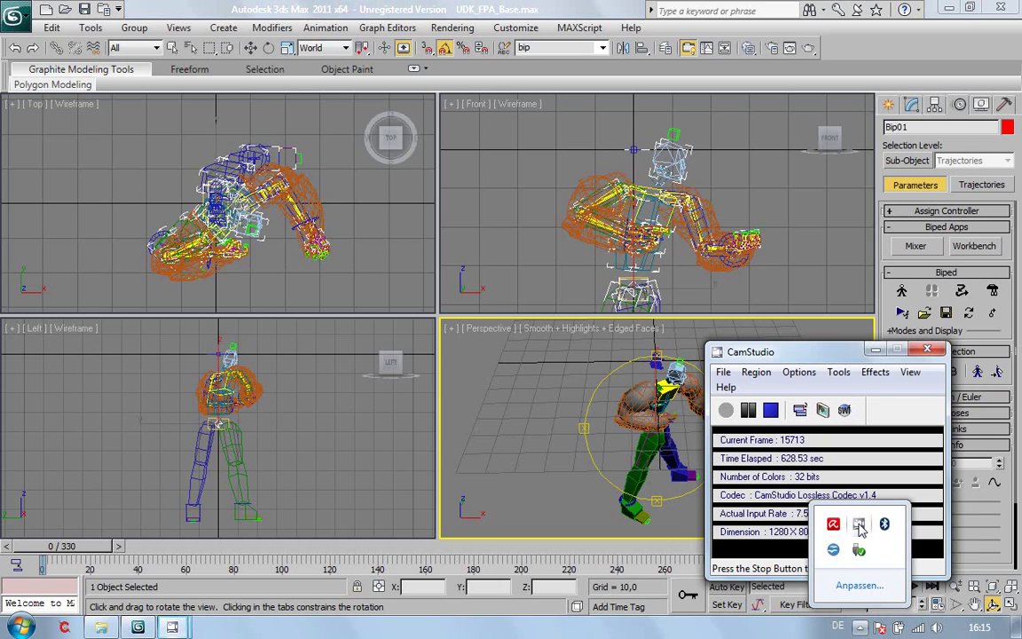